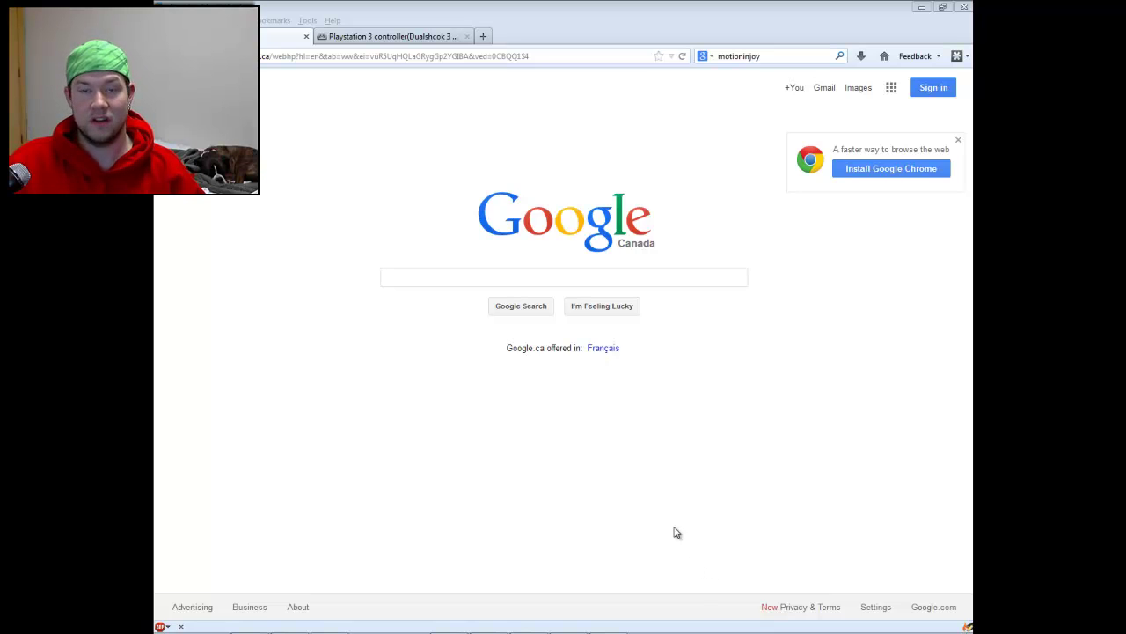
Search Google for motioninjoy and open the site's "Driver for windows" page.
click(473, 280)
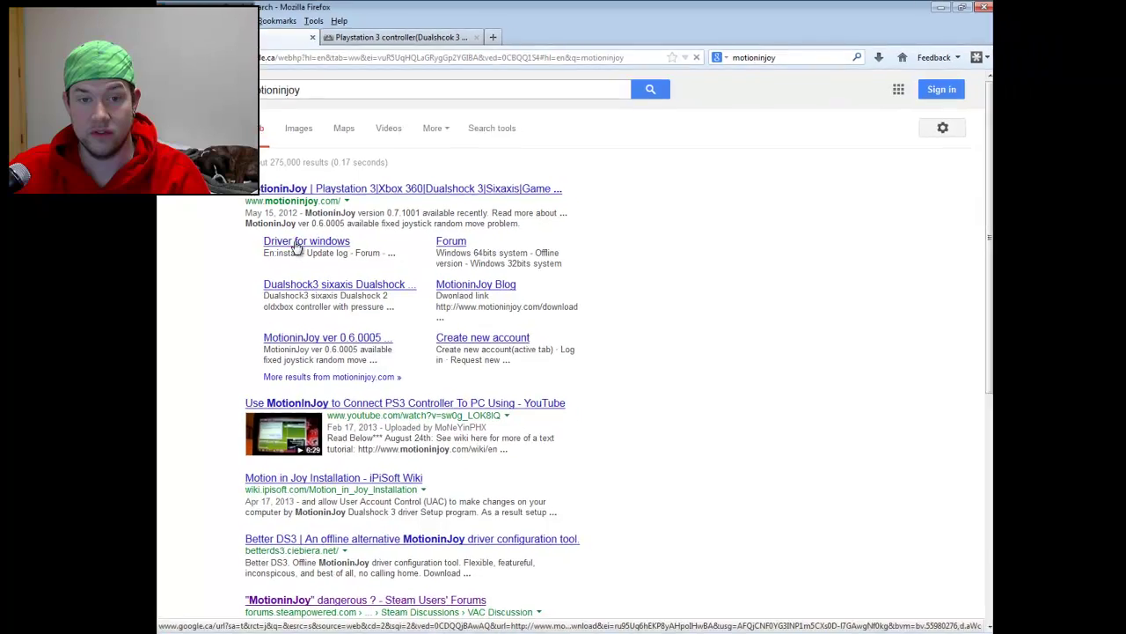
click(374, 305)
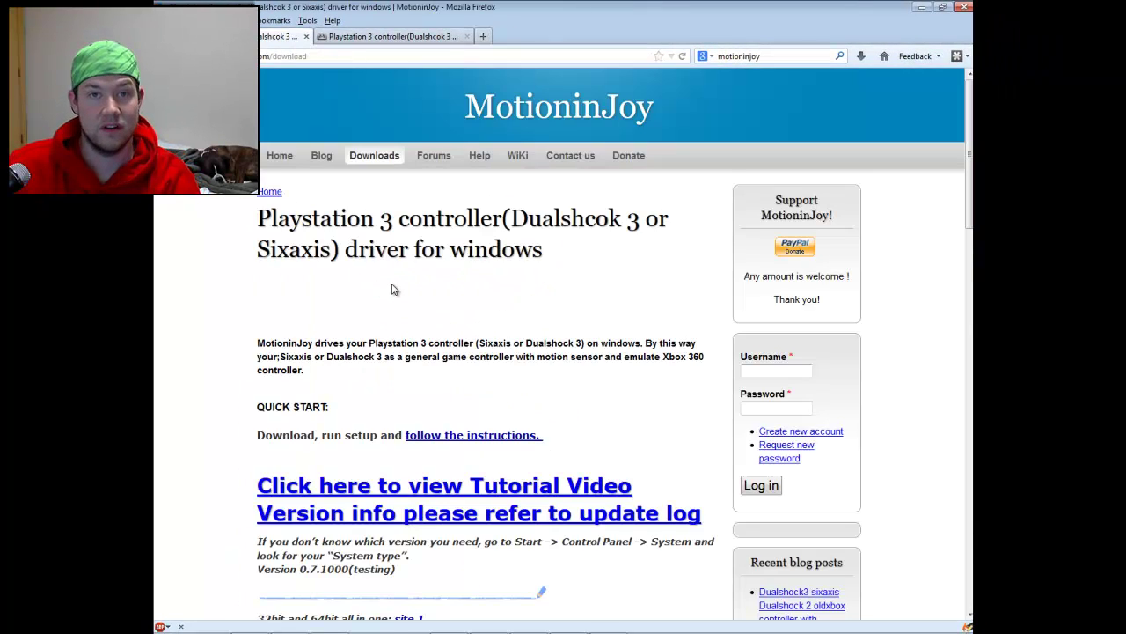
Download the 32bit and 64bit all-in-one package of Version 0.7.1000(testing) by saving MotioninJoy_071001_signed.zip.
scroll(394, 289, down, 5)
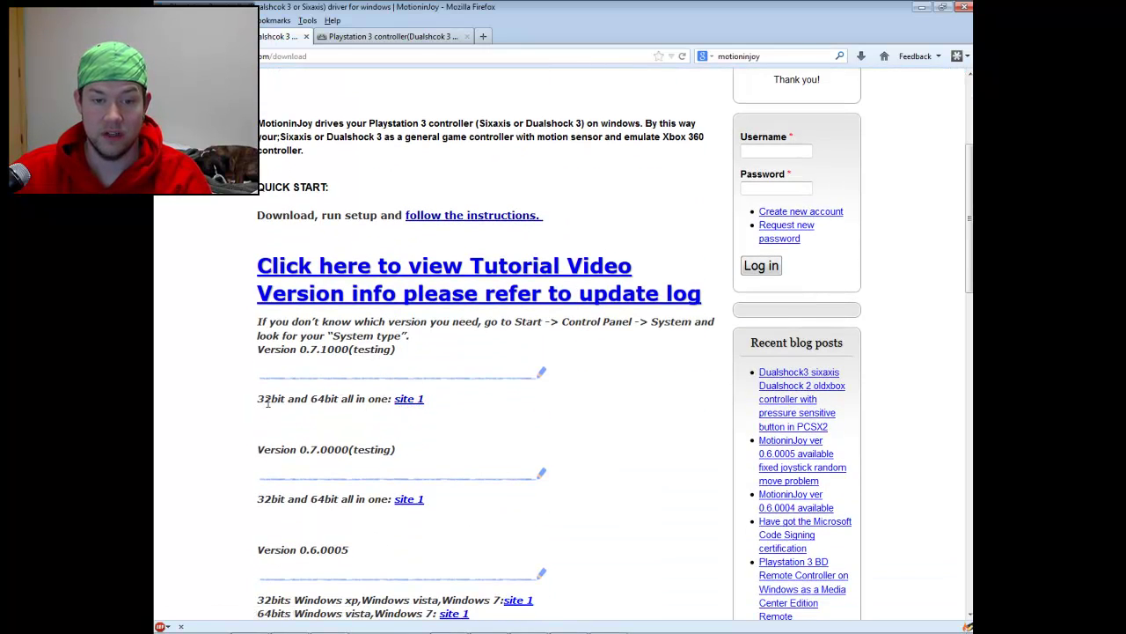
drag(274, 400, 335, 401)
click(409, 400)
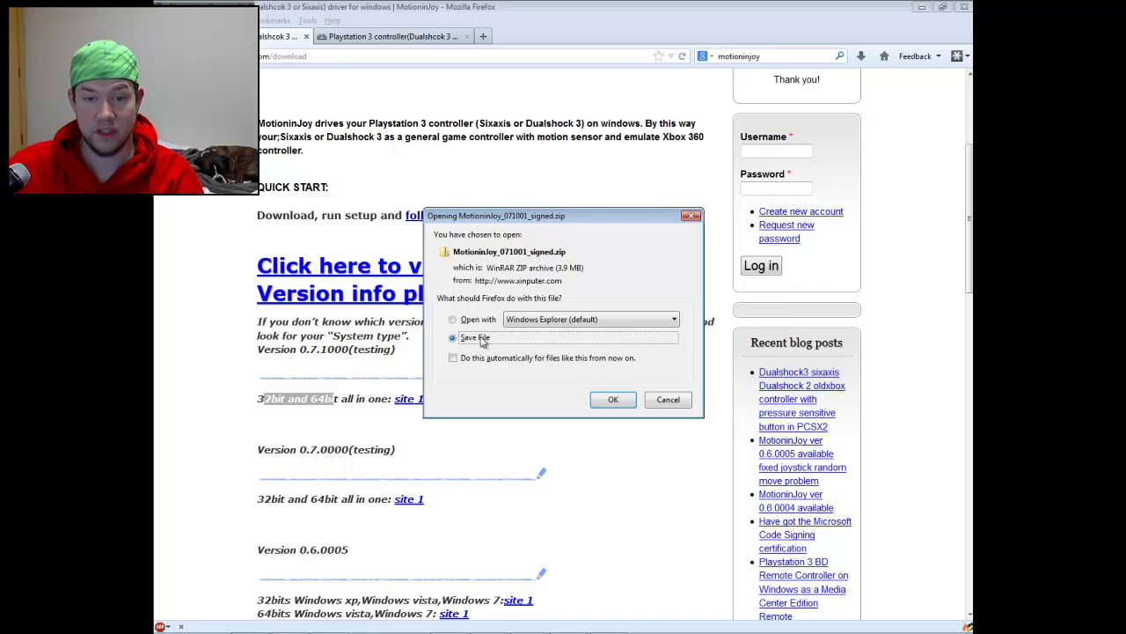
click(613, 399)
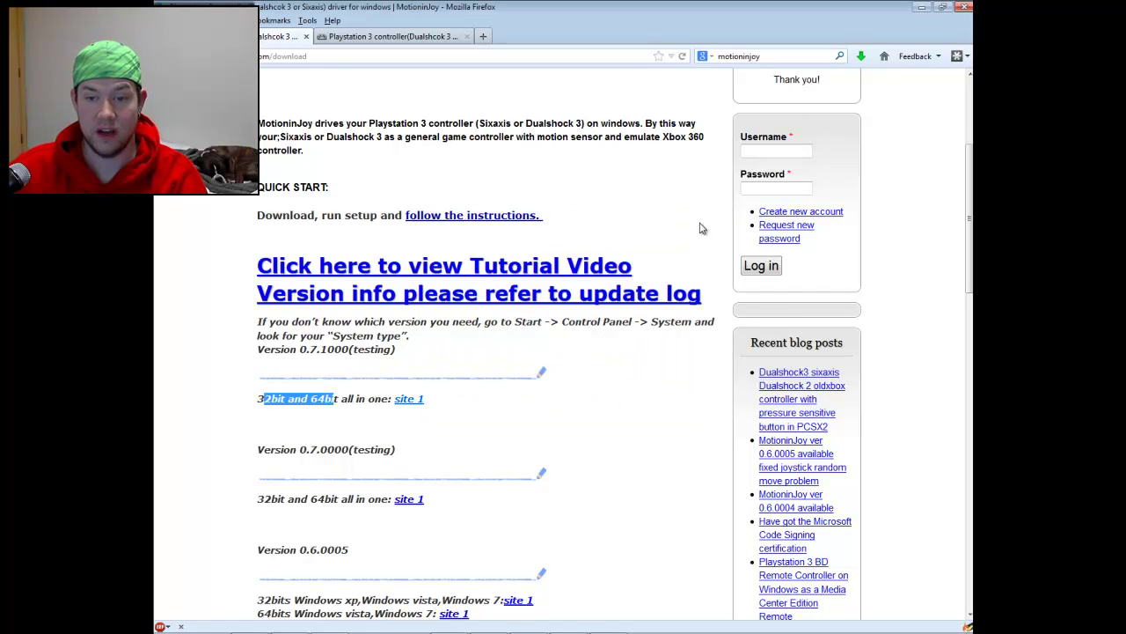
Open the folder containing the downloaded MotioninJoy_071001_signed.zip from the browser's downloads.
click(863, 58)
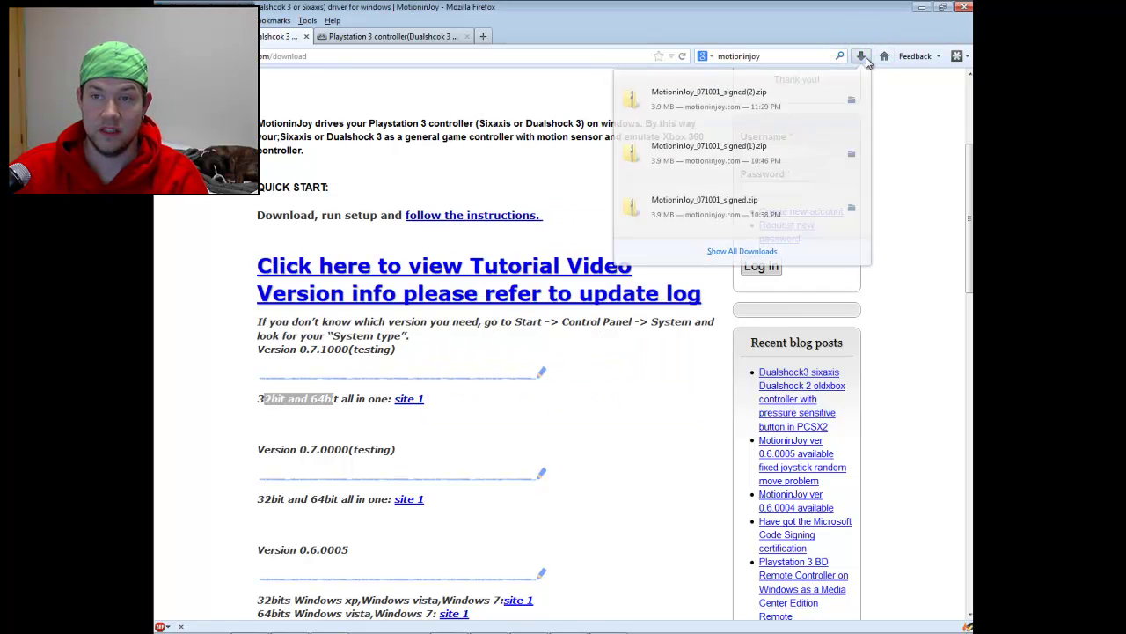
right_click(759, 212)
click(808, 232)
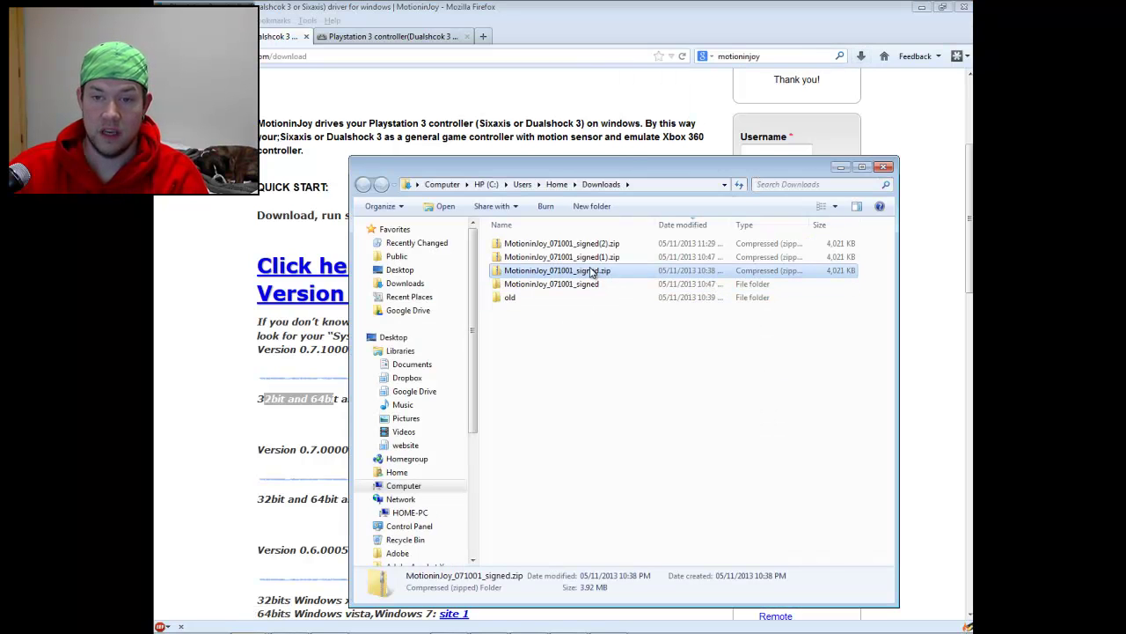
Delete the duplicate archives MotioninJoy_071001_signed(1).zip and MotioninJoy_071001_signed(2).zip from the Downloads folder.
click(597, 257)
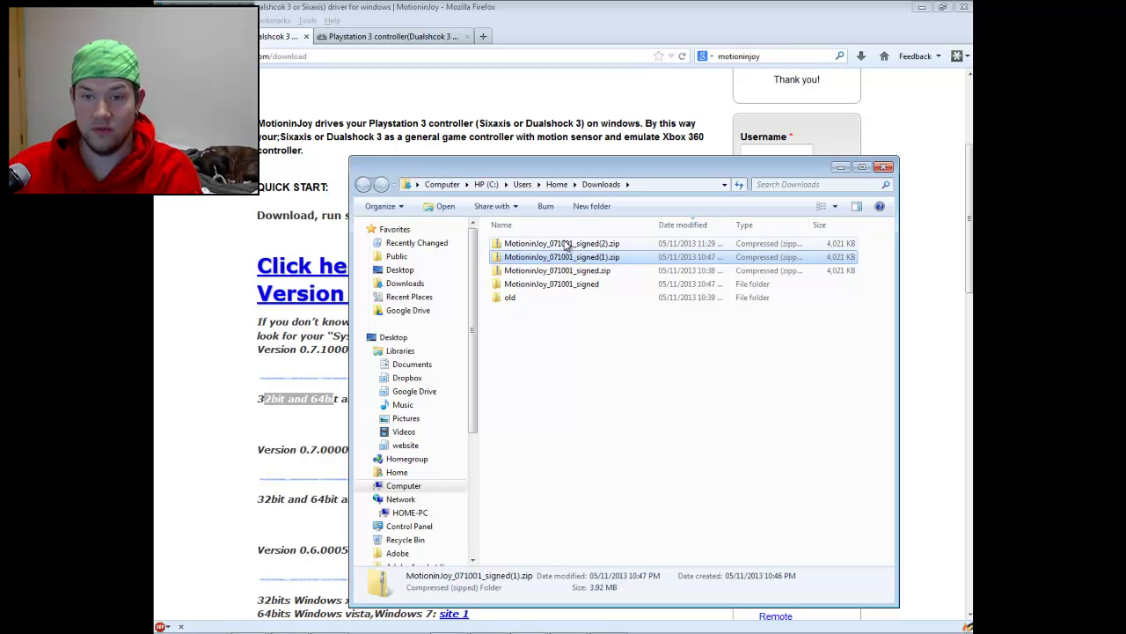
ctrl+click(573, 245)
key(Delete)
key(Return)
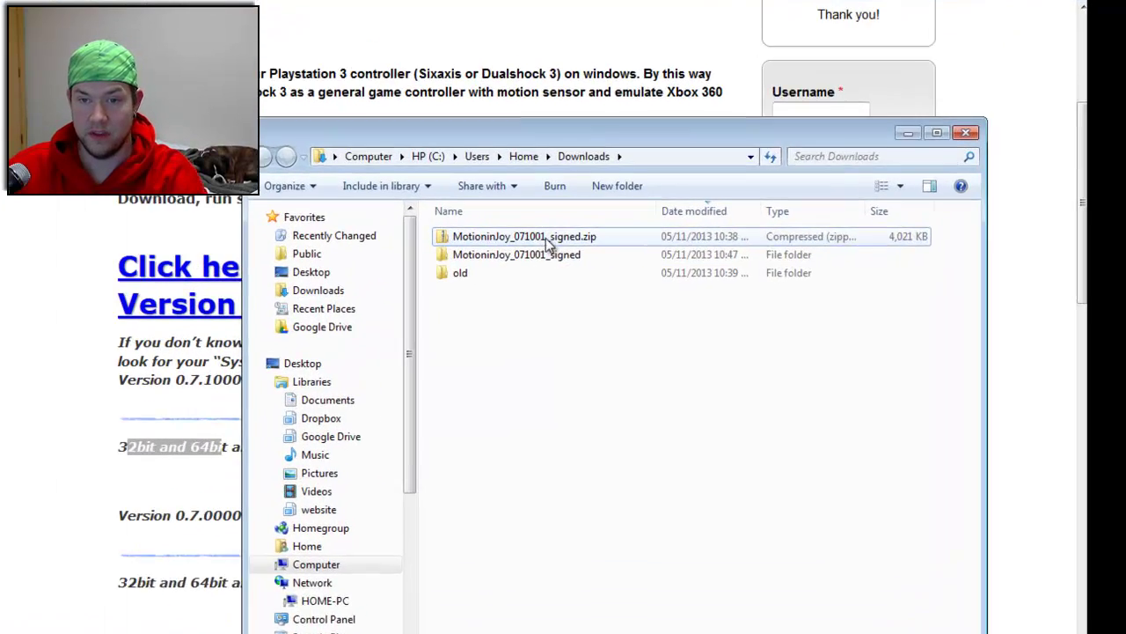
Extract MotioninJoy_071001_signed.zip with 7-Zip into the MotioninJoy_071001_signed folder.
click(593, 245)
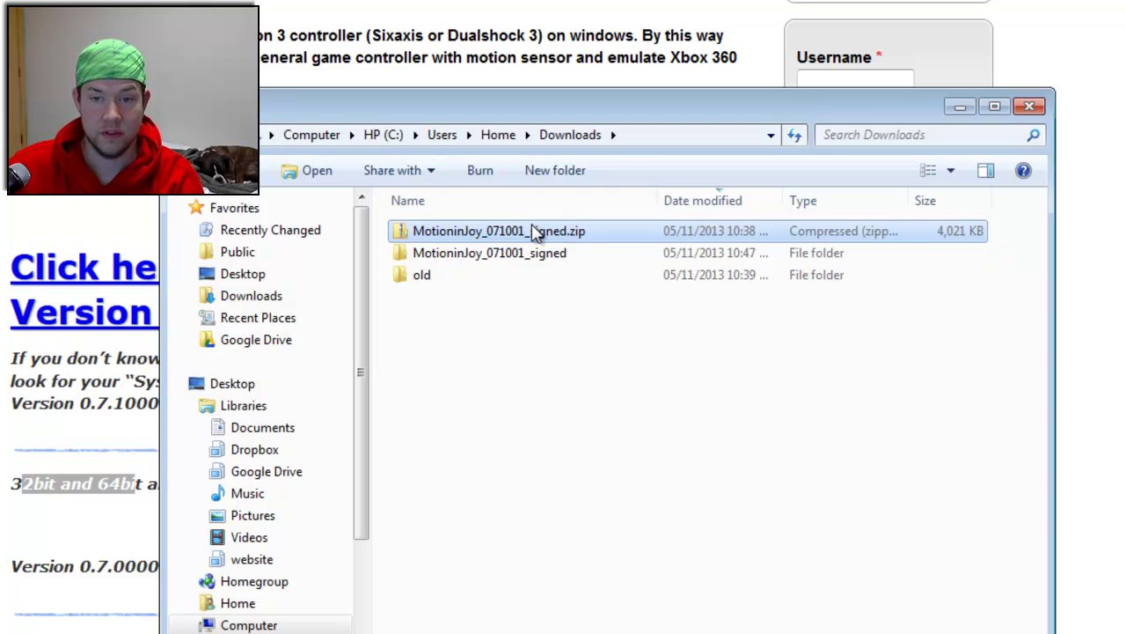
right_click(534, 234)
mouse_move(602, 341)
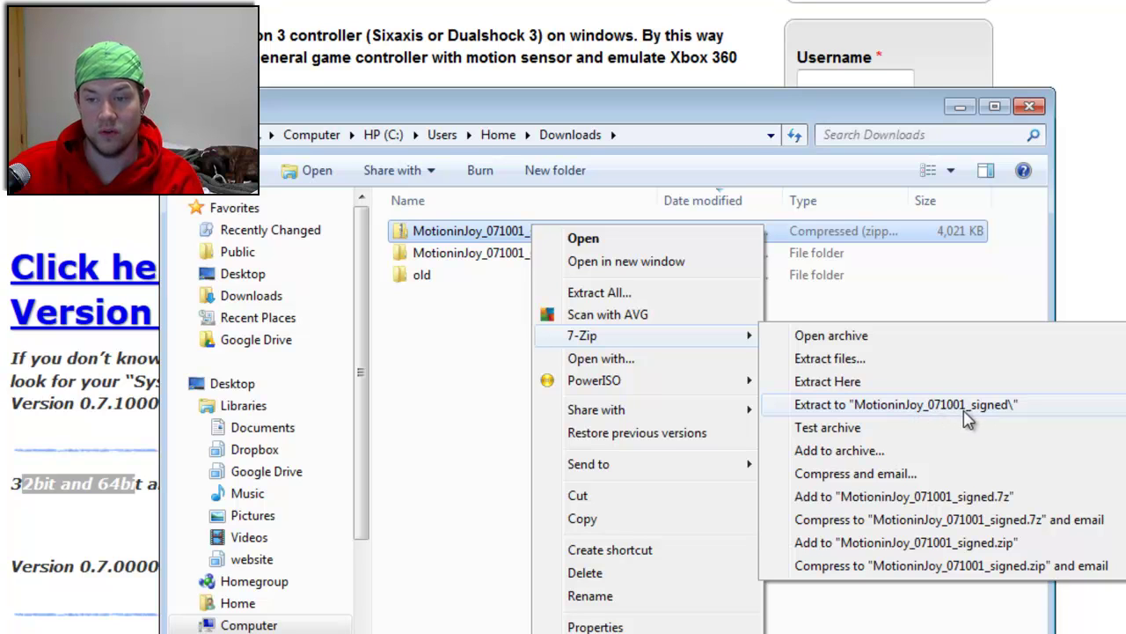
click(1004, 412)
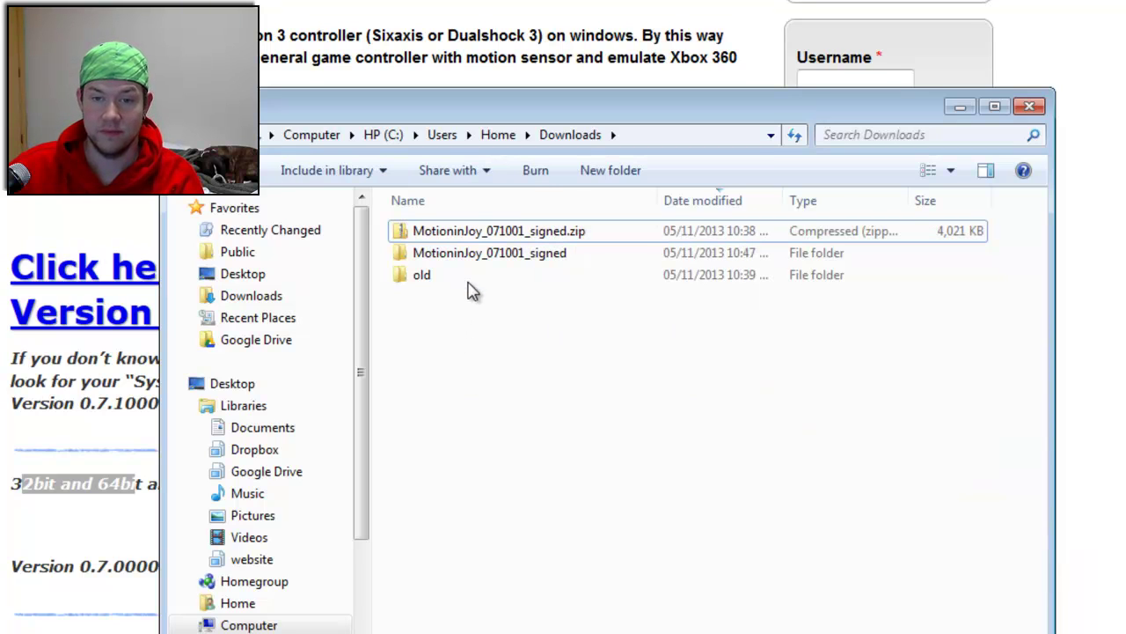
Run MotioninJoy_071001_signed.exe from the extracted folder as administrator and allow it to make changes to the computer.
double_click(494, 254)
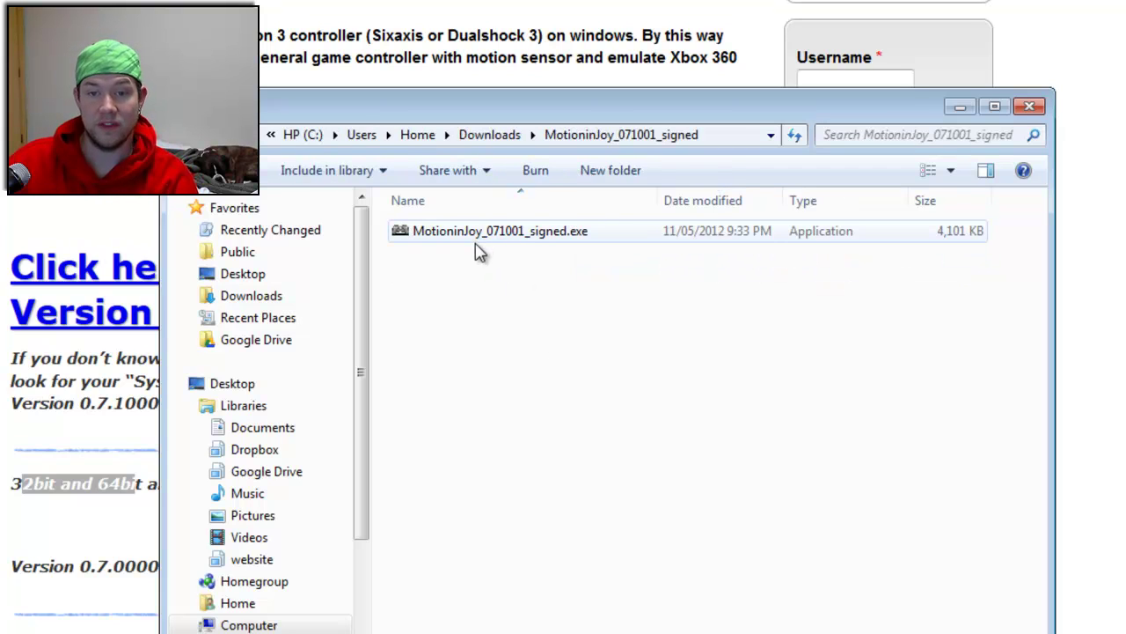
right_click(480, 236)
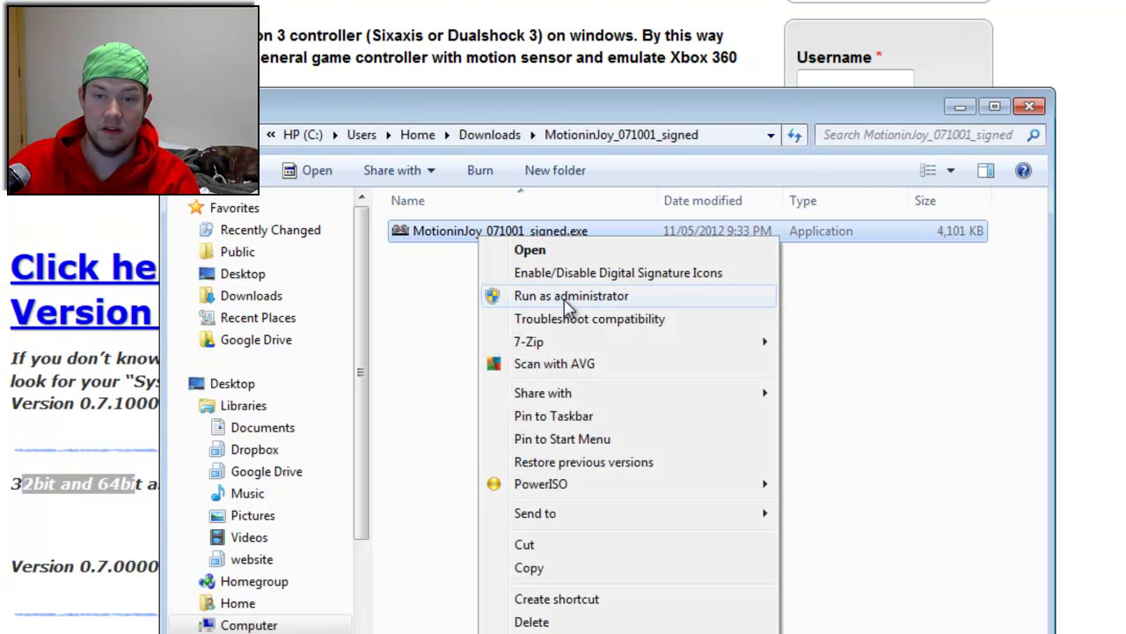
click(568, 300)
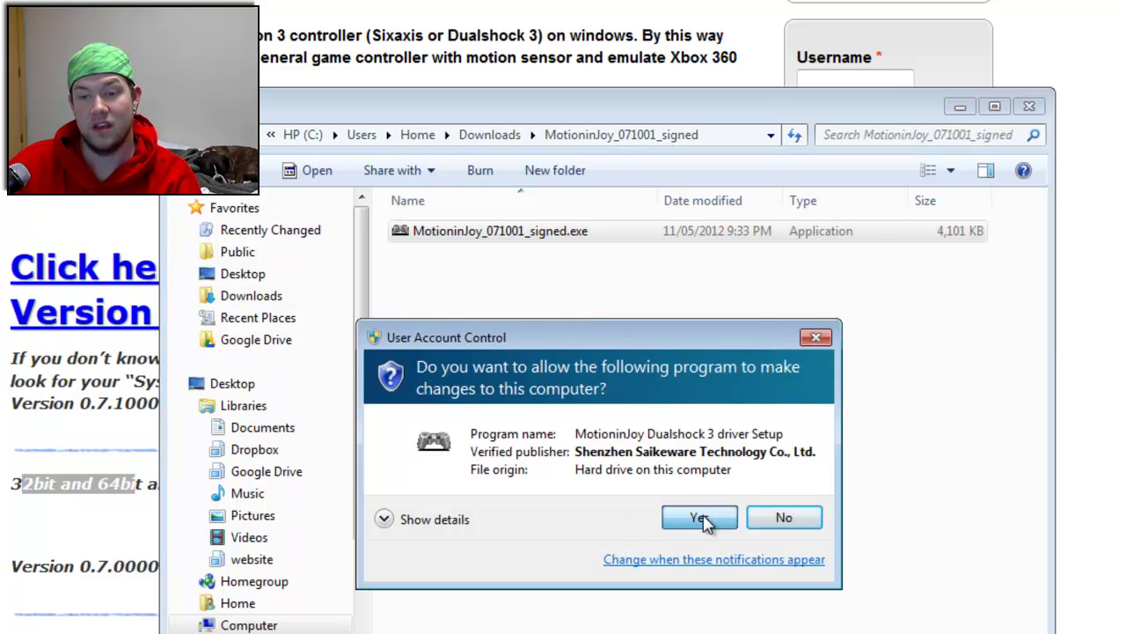
click(701, 518)
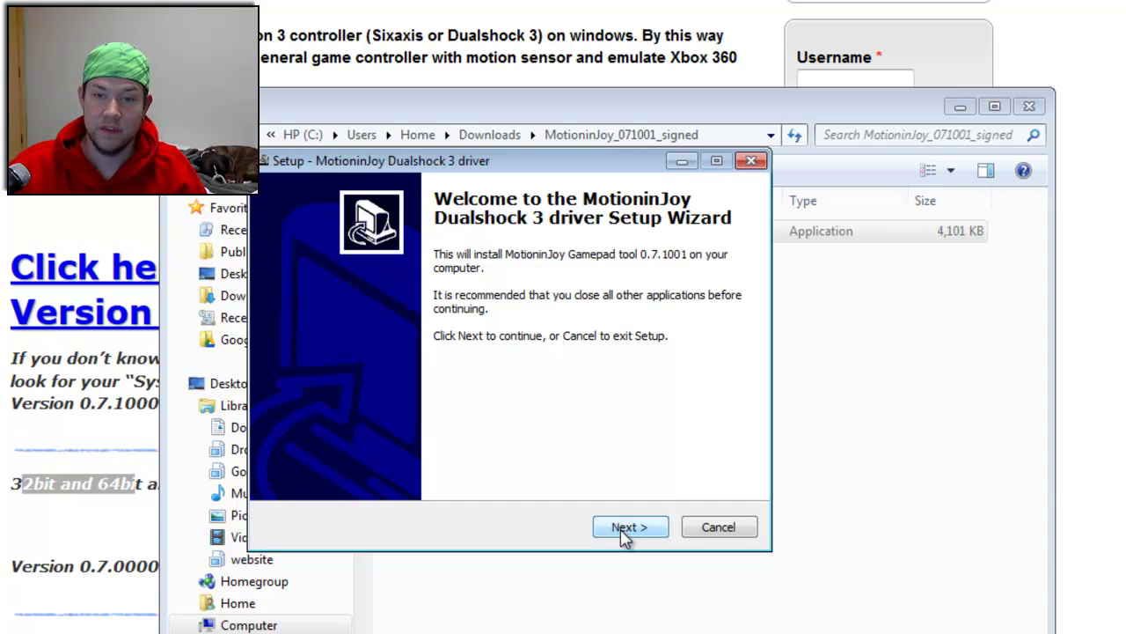
Install the MotioninJoy Dualshock 3 driver with the default setup options and finish with Run DS3_tool enabled.
click(620, 527)
click(620, 527)
click(621, 527)
click(621, 529)
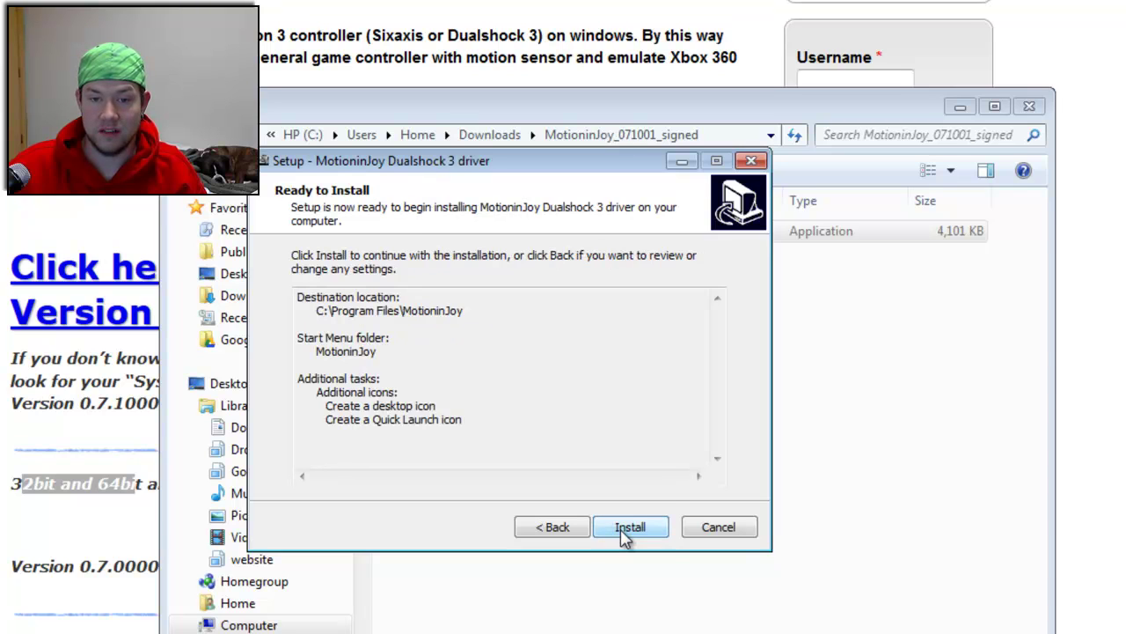
click(621, 529)
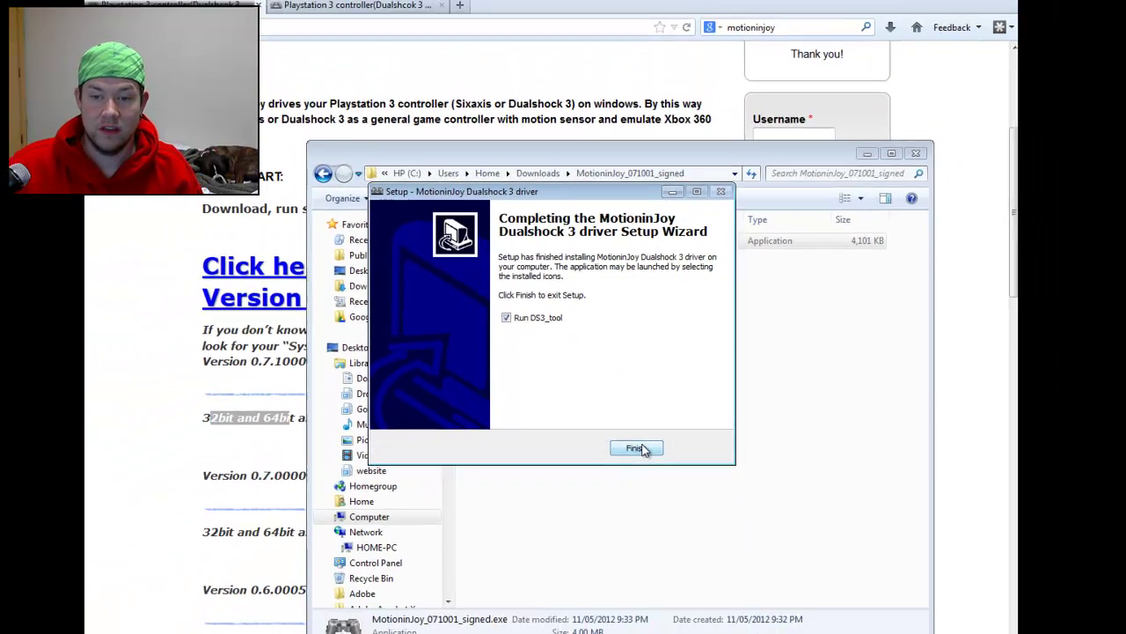
click(623, 524)
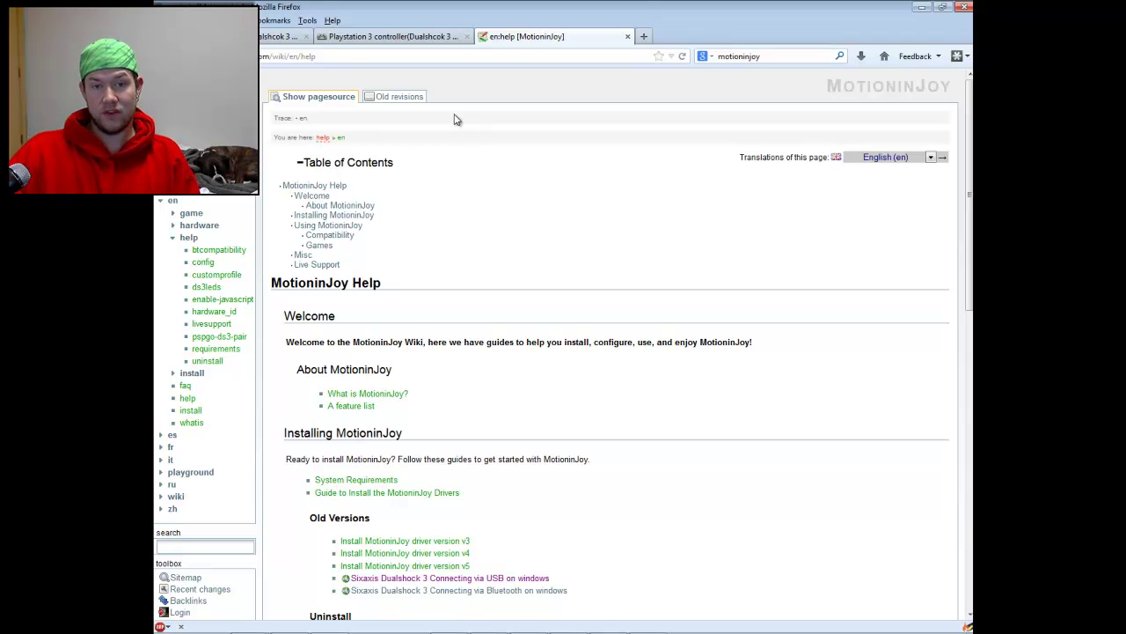
Skim the MotioninJoy help page, then switch to the MotioninJoy Gamepad tool and reposition its window over the browser.
scroll(555, 394, down, 6)
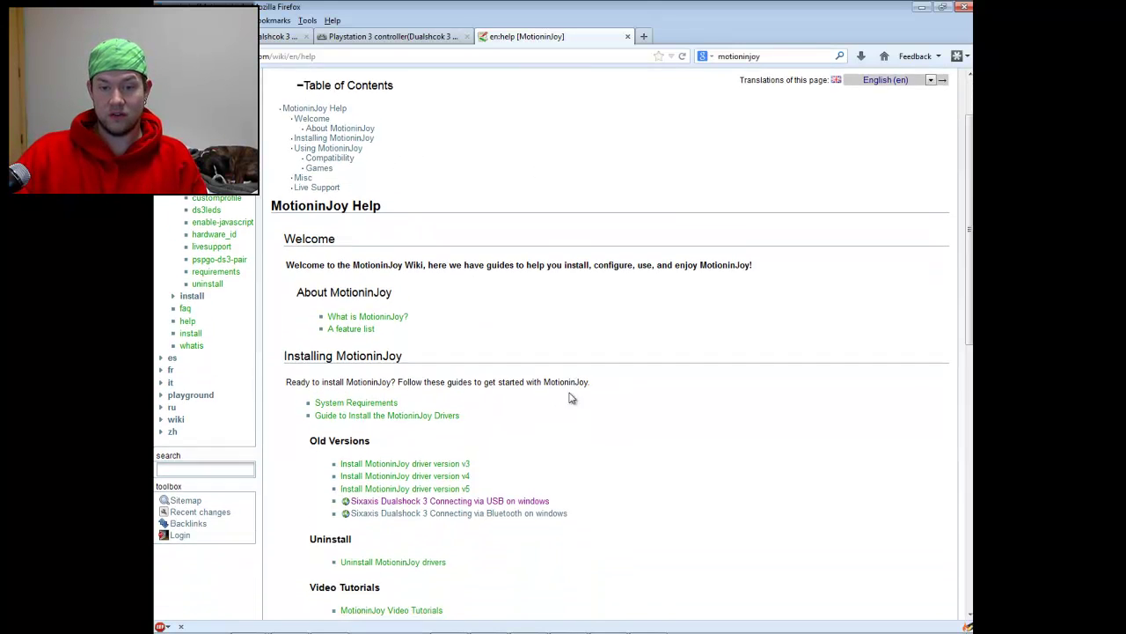
scroll(539, 388, up, 6)
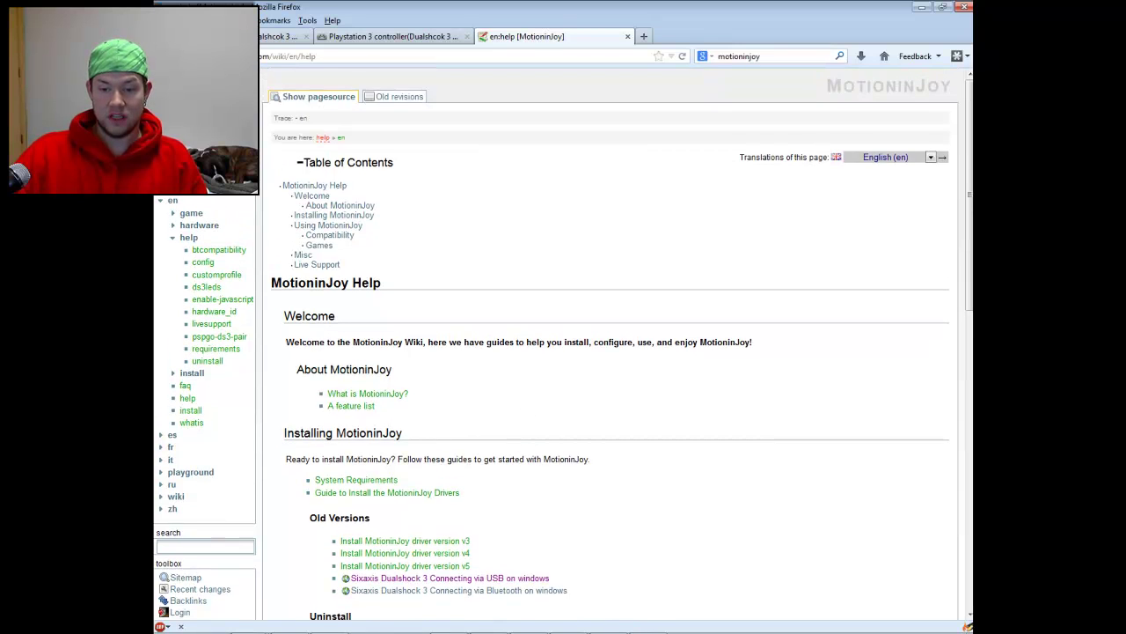
click(644, 630)
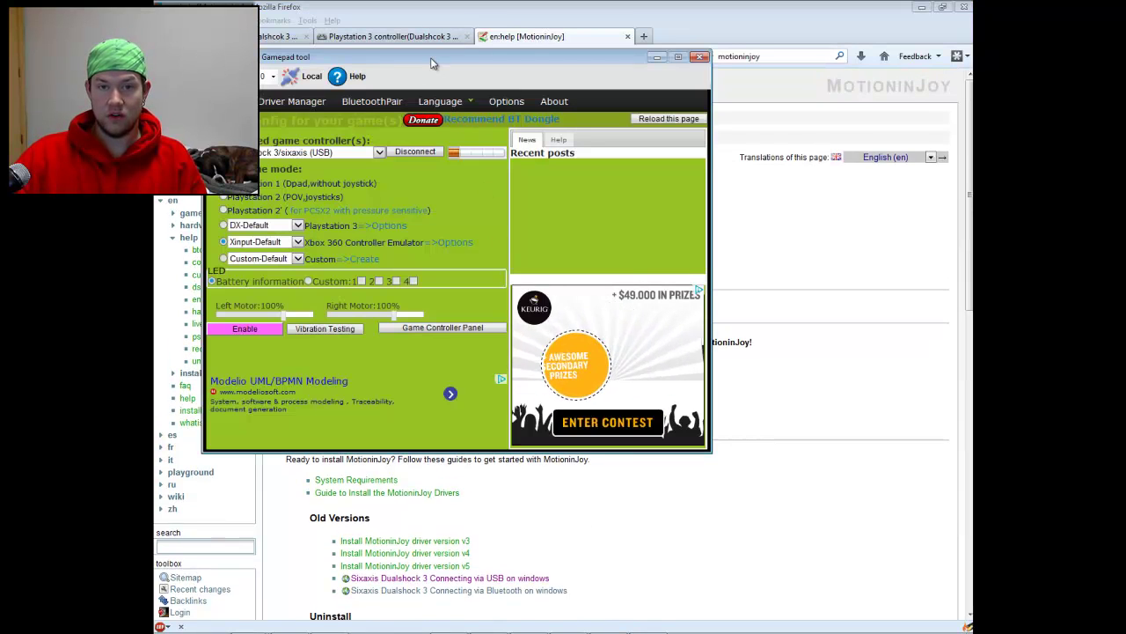
drag(430, 59, 528, 130)
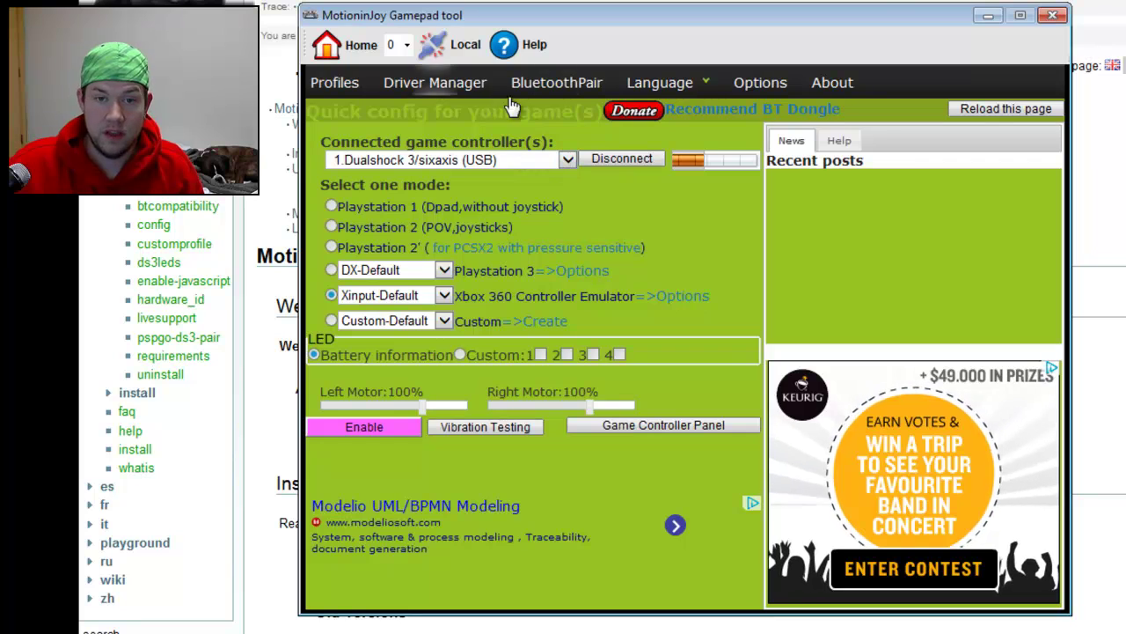
Load the MotioninJoy driver for the controller at Port_#0001.Hub_#0004 in the Driver Manager.
click(466, 91)
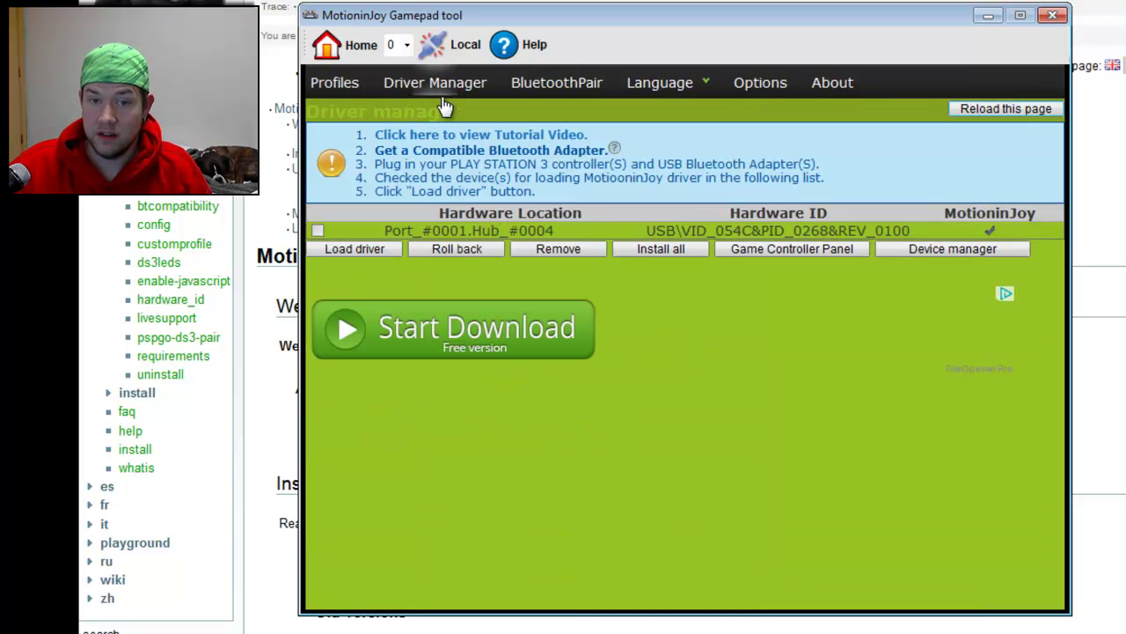
click(404, 231)
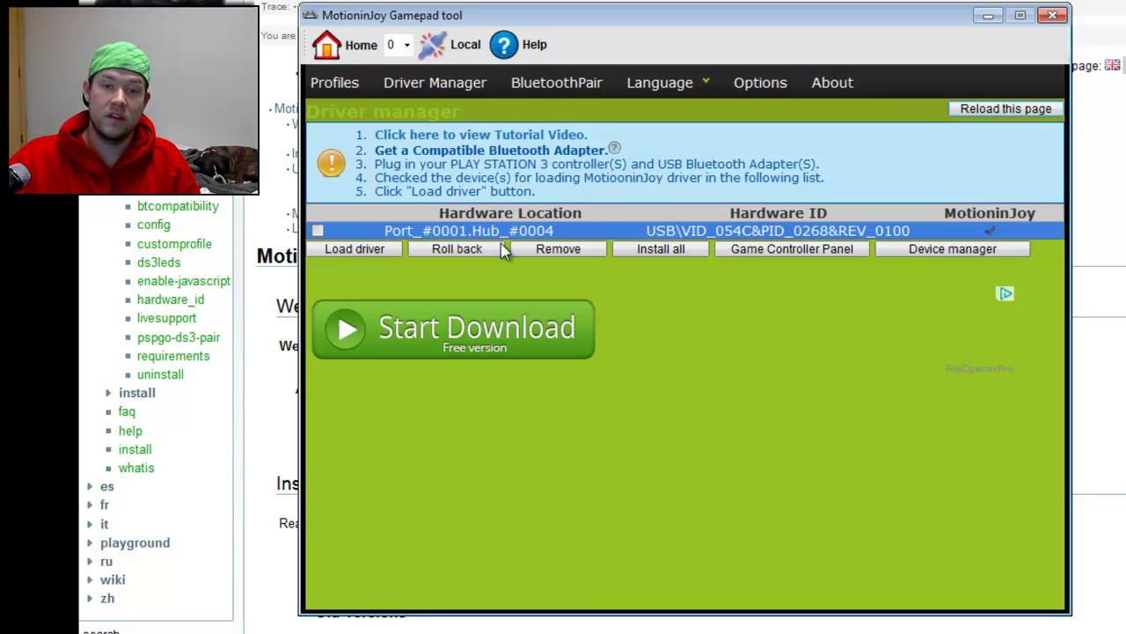
click(537, 249)
click(806, 230)
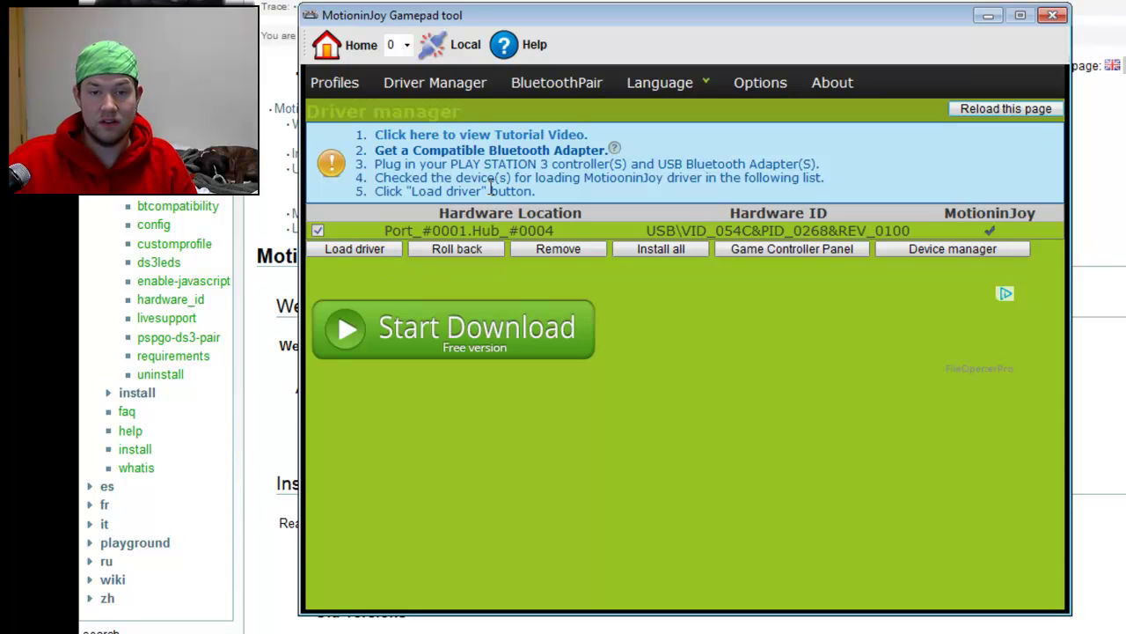
click(335, 250)
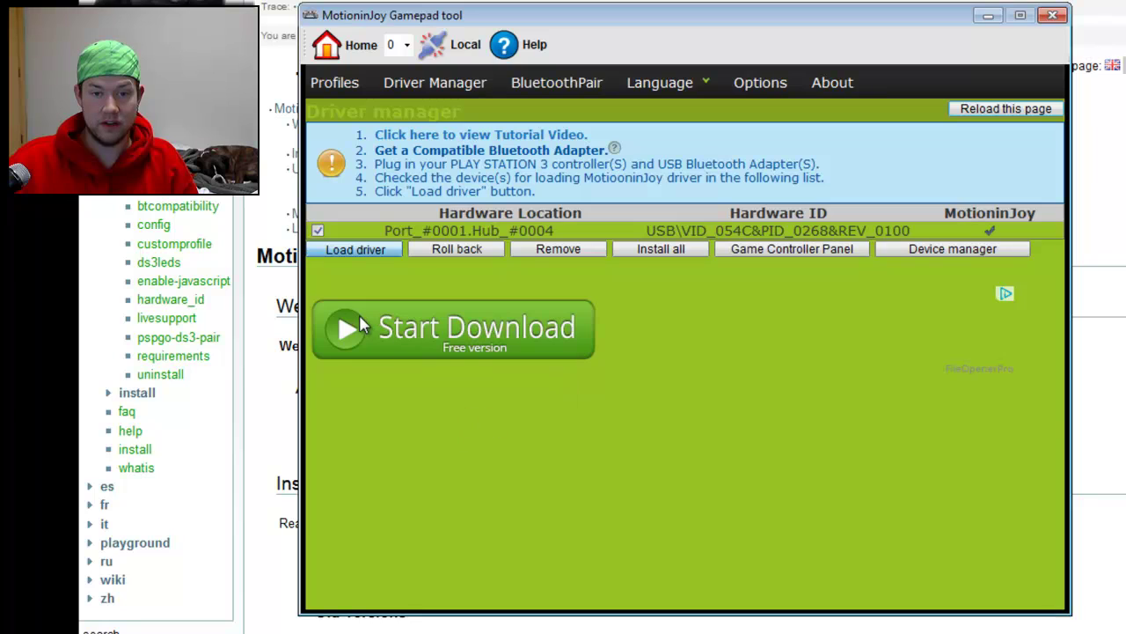
click(389, 252)
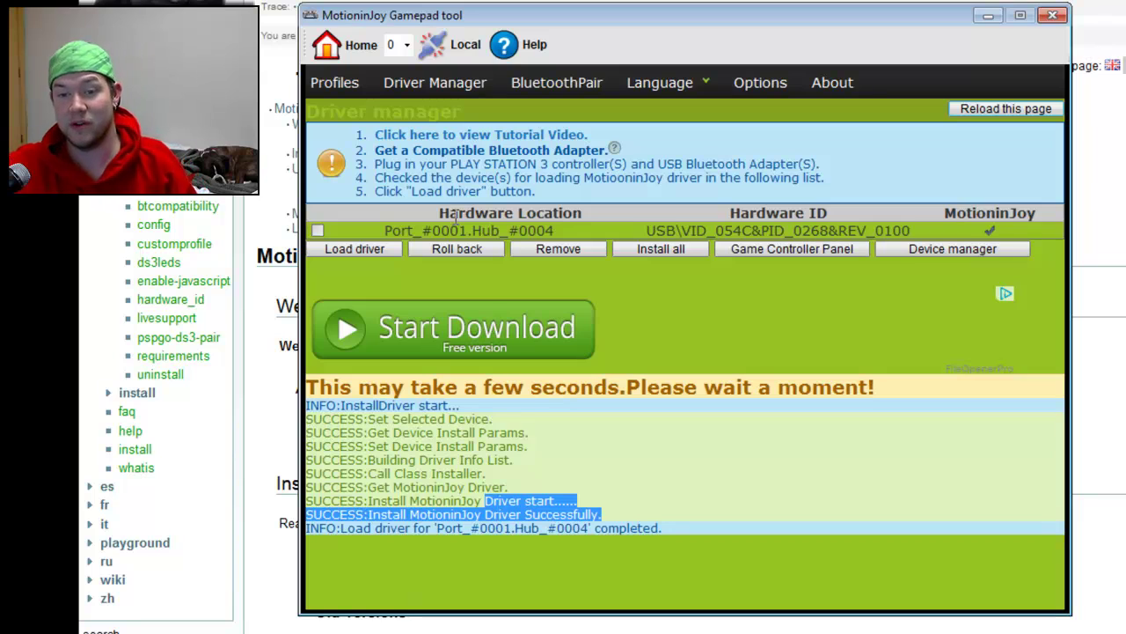
click(389, 228)
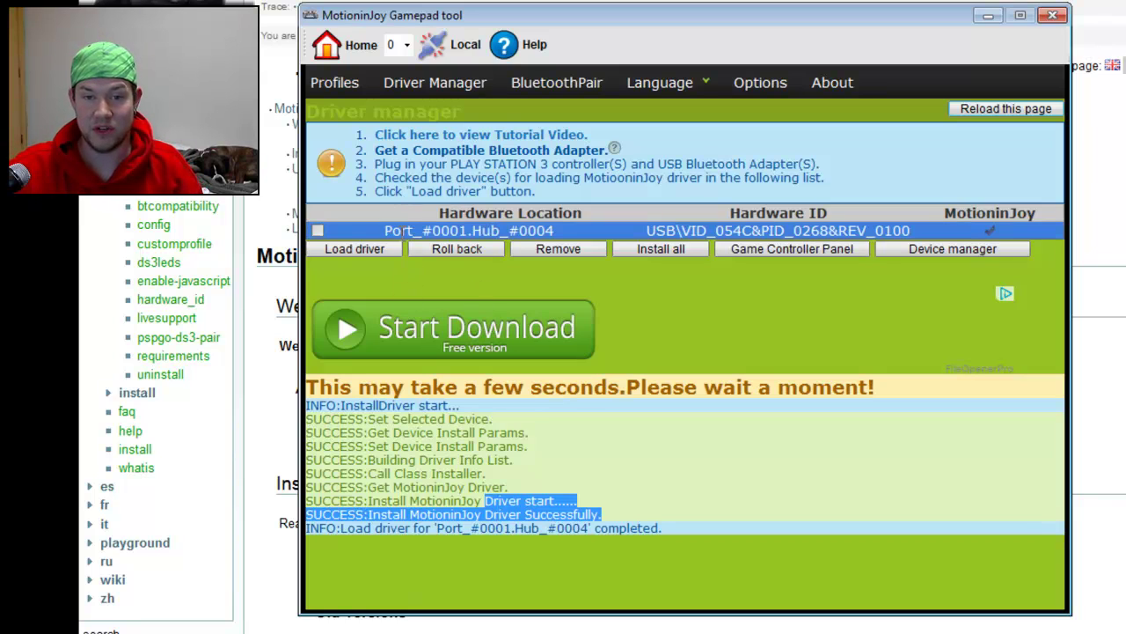
Choose the Xbox 360 Controller Emulator mode with the Xinput-Default profile for the connected Dualshock 3 controller.
click(337, 86)
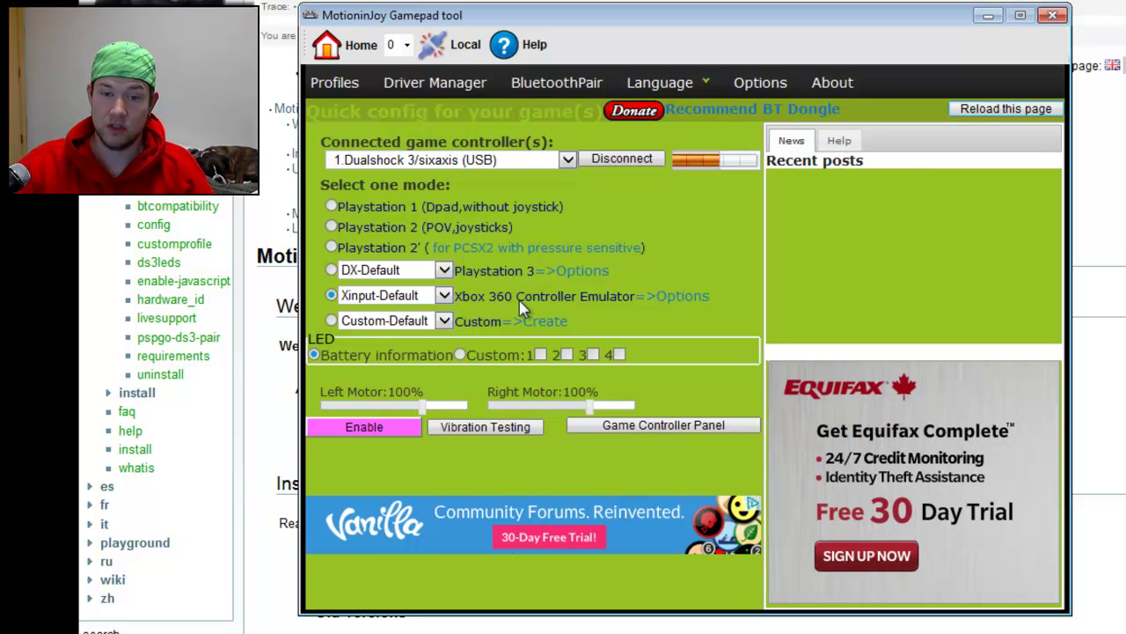
click(332, 295)
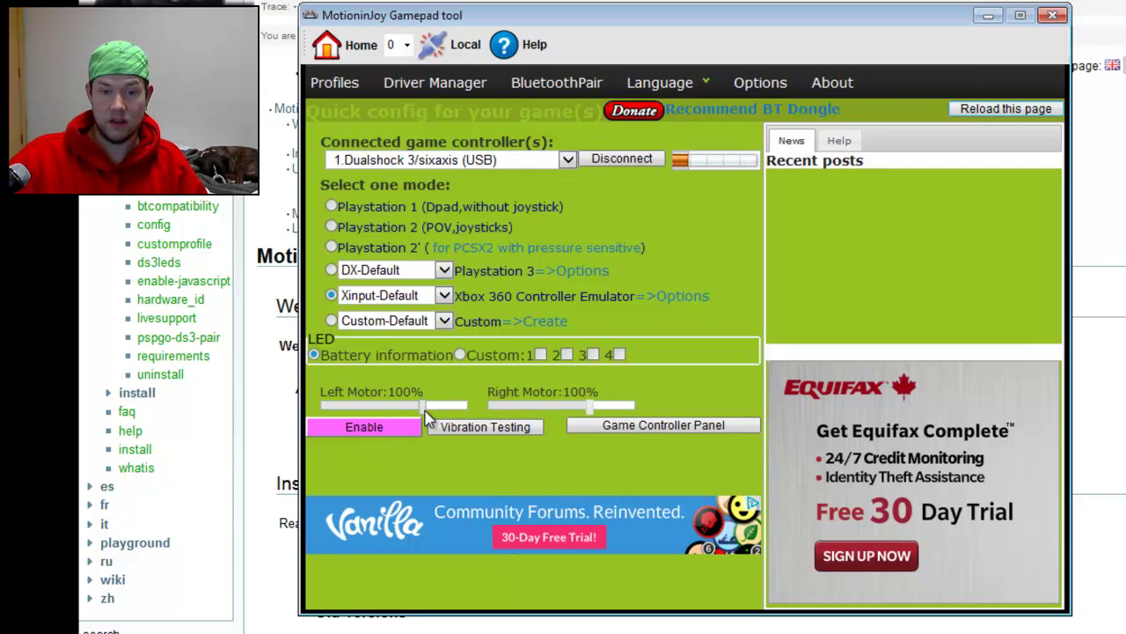
drag(422, 408, 319, 452)
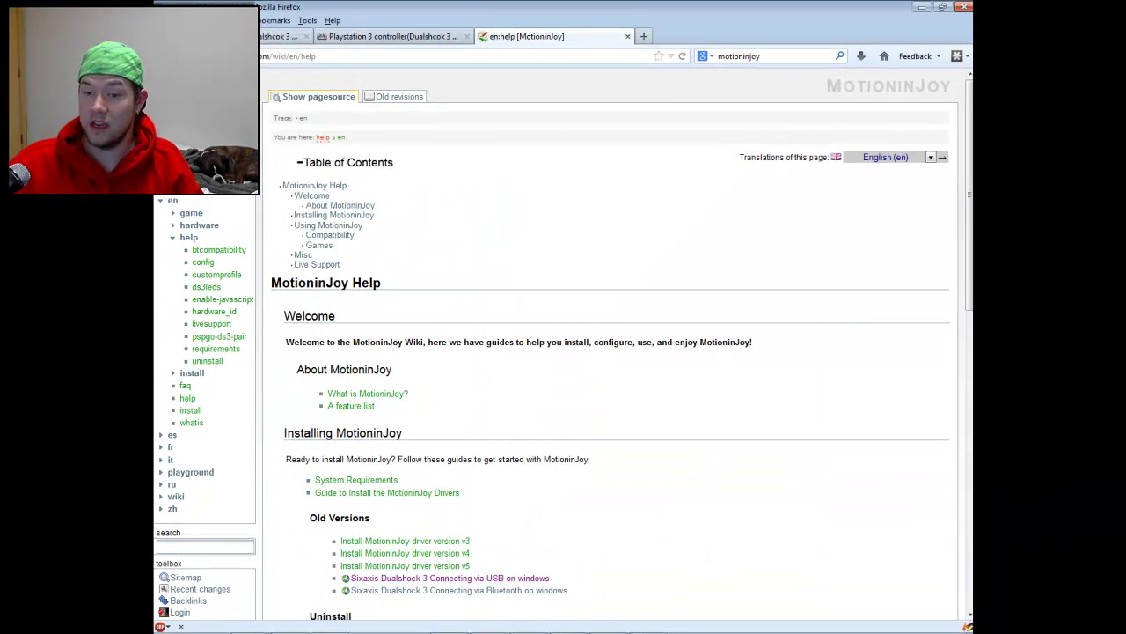
Switch to Counter-Strike: Source and try to join the [FastStrategy] 24/7 Surf_Greatriver_fix5 server from the Internet server list.
click(568, 618)
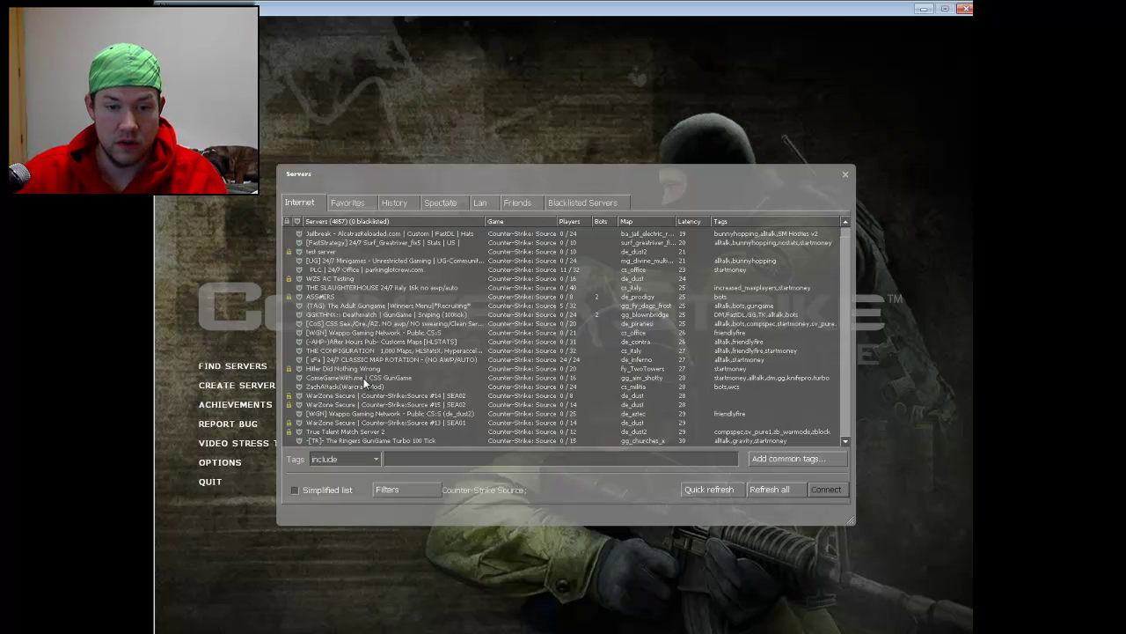
click(406, 323)
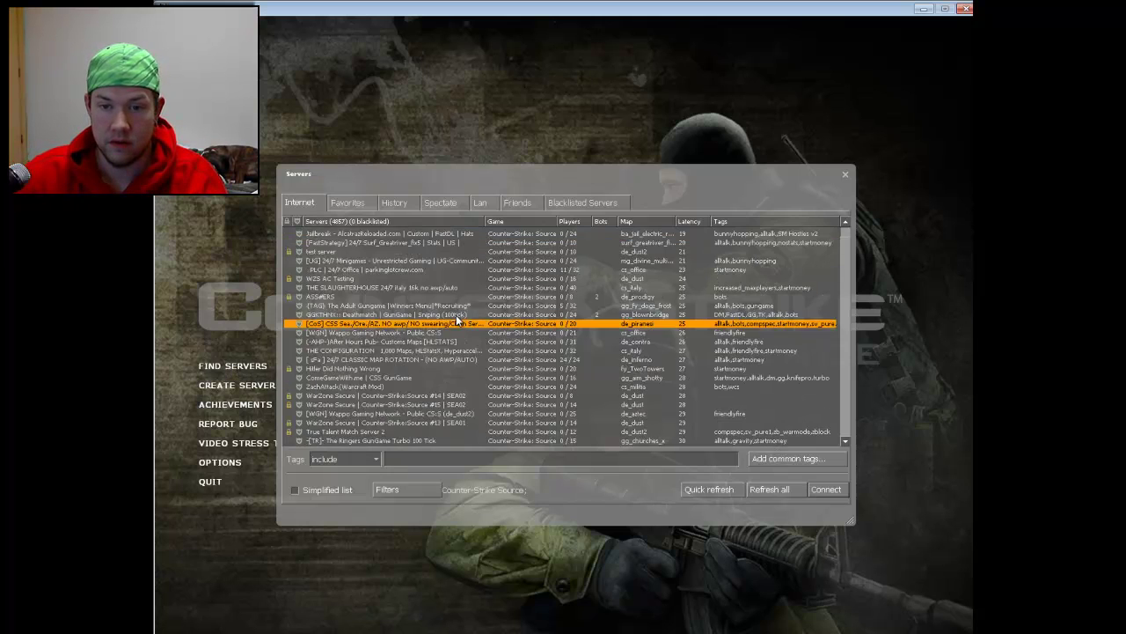
click(361, 243)
double_click(361, 244)
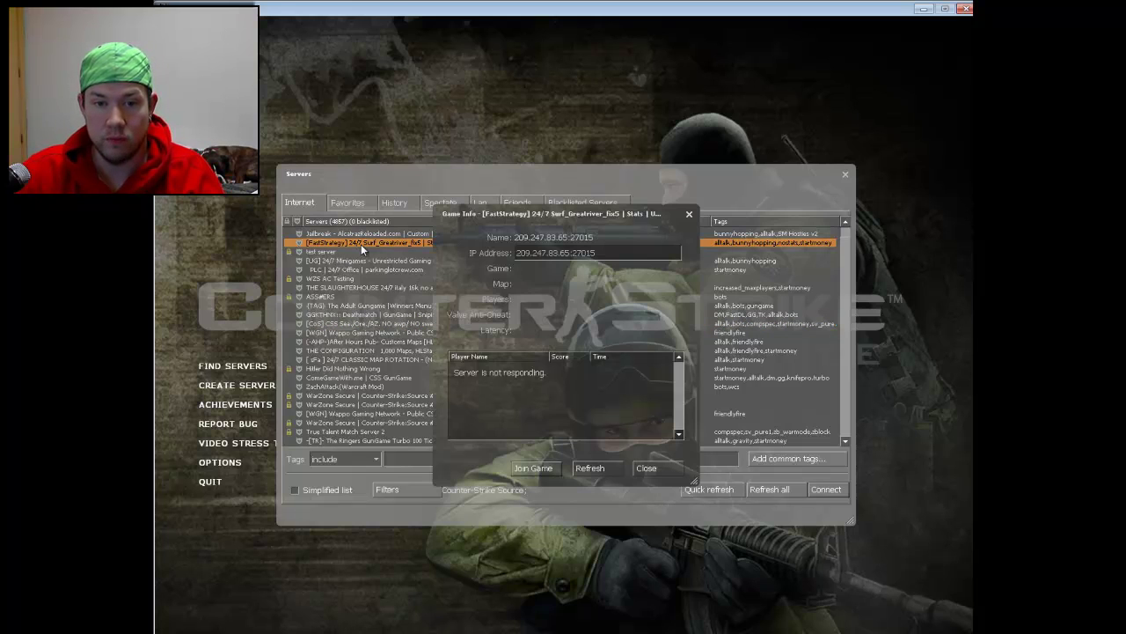
Try to join the game on the server shown in the open Game Info window.
click(535, 467)
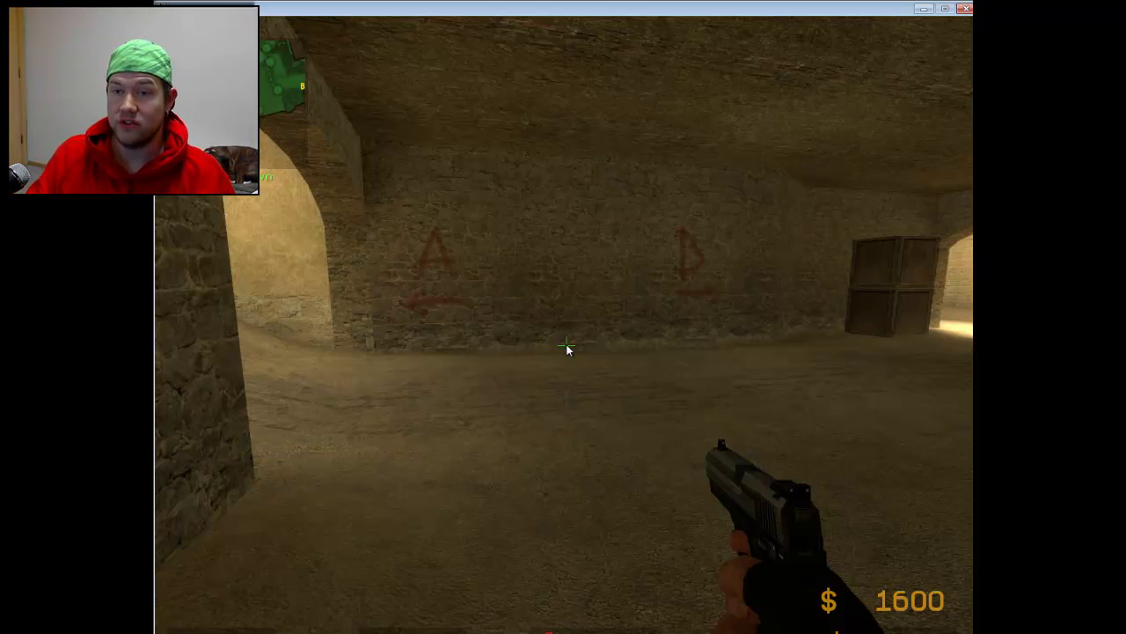
key(w)
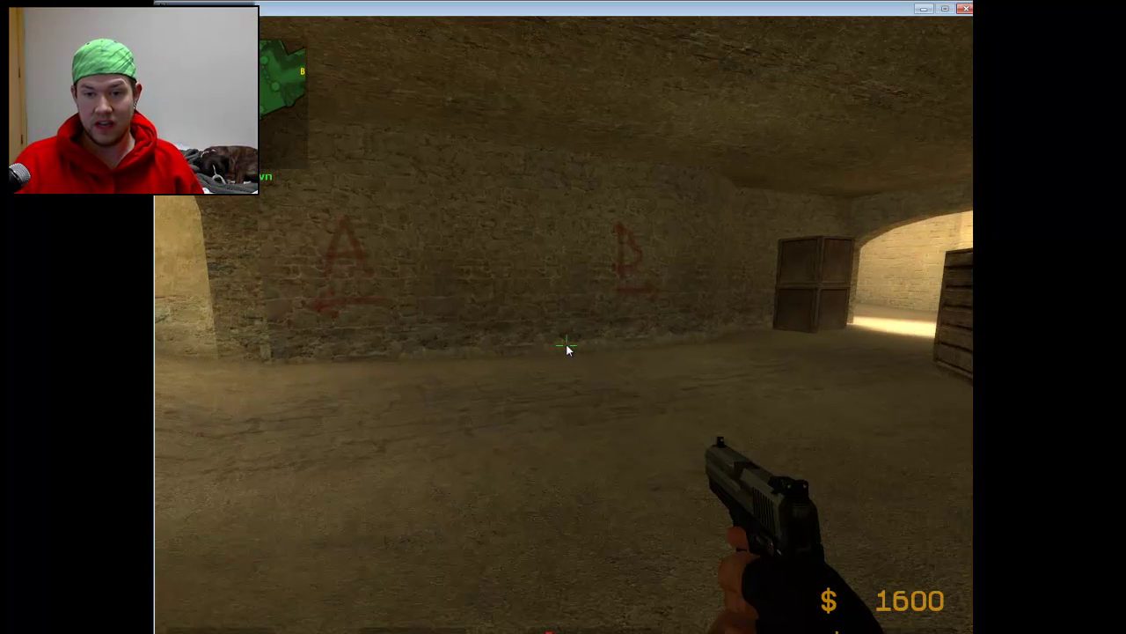
key(3)
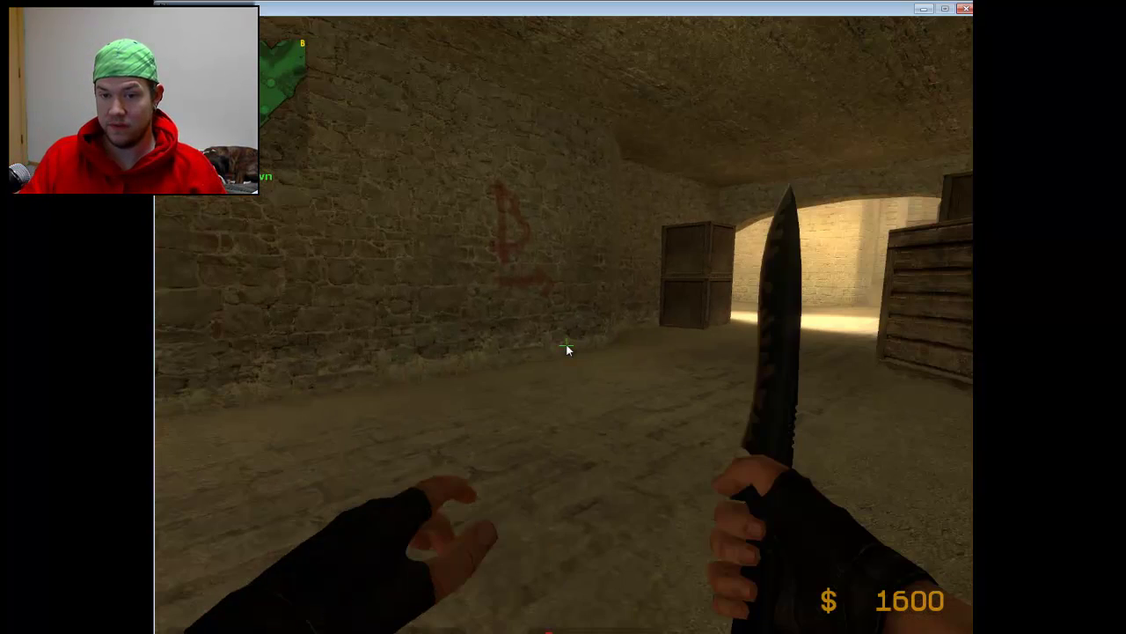
key(2)
key(s)
key(w)
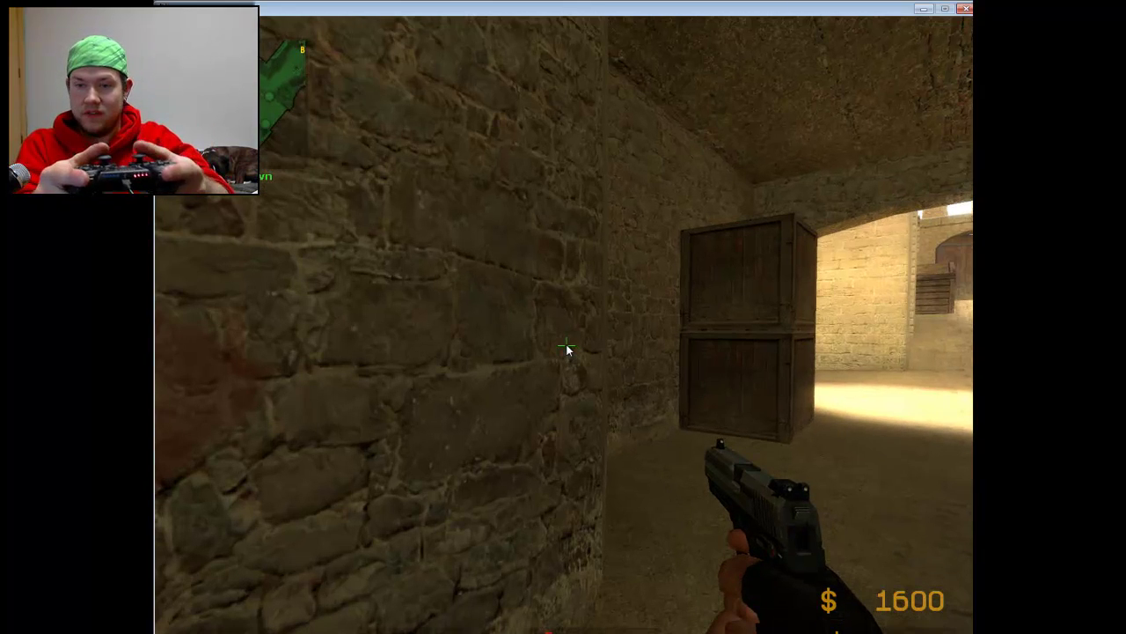
key(Right)
key(w)
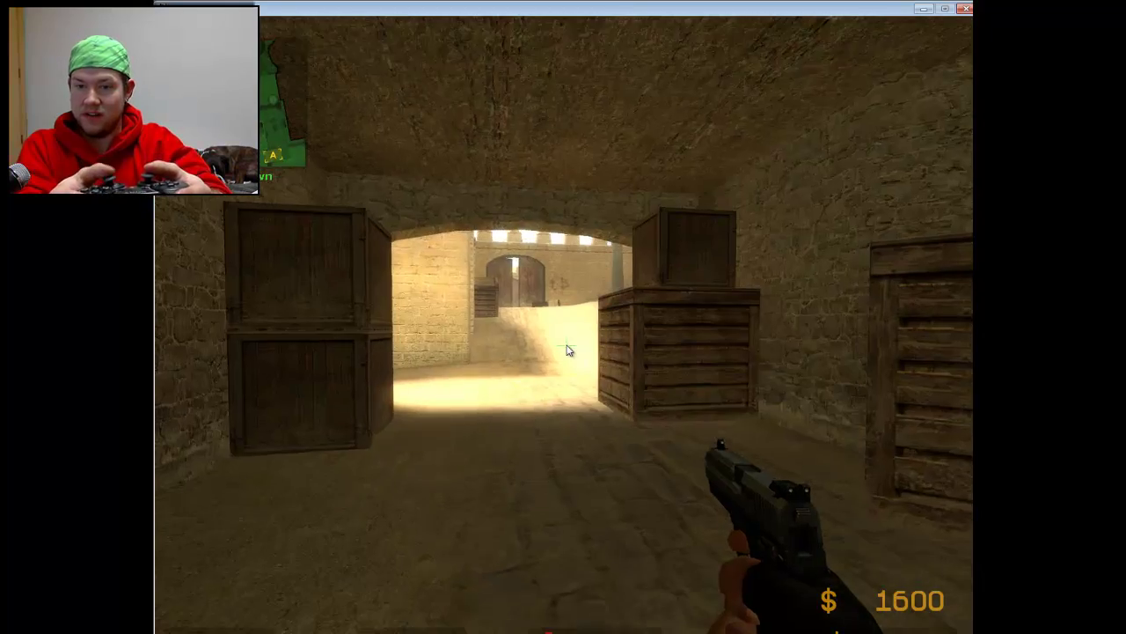
key(w)
key(w)
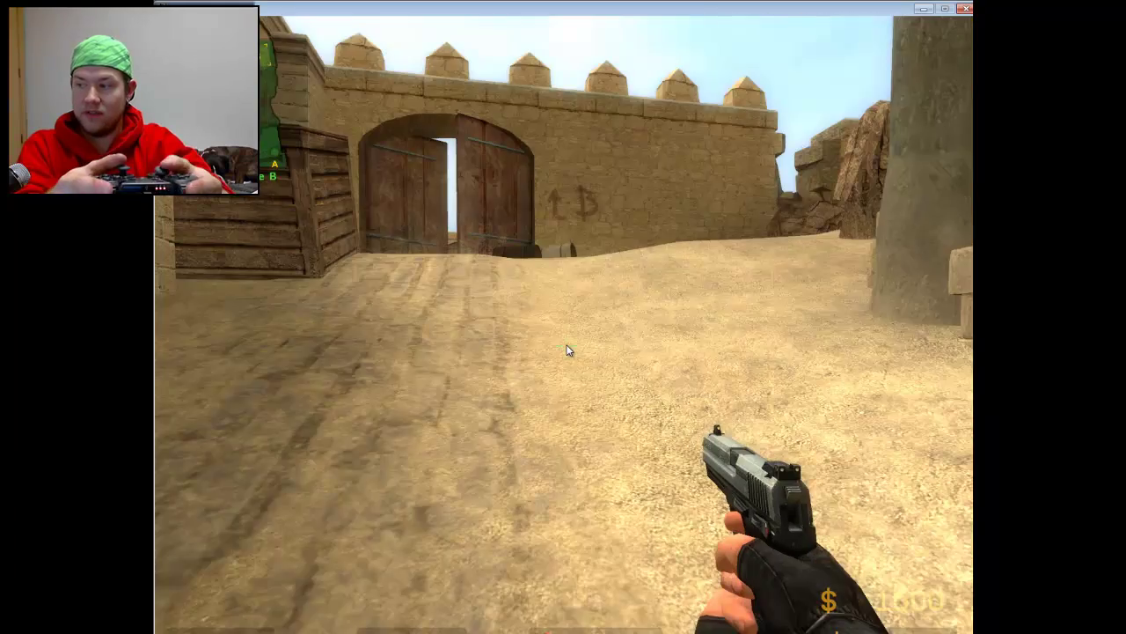
key(3)
key(w)
key(2)
key(w)
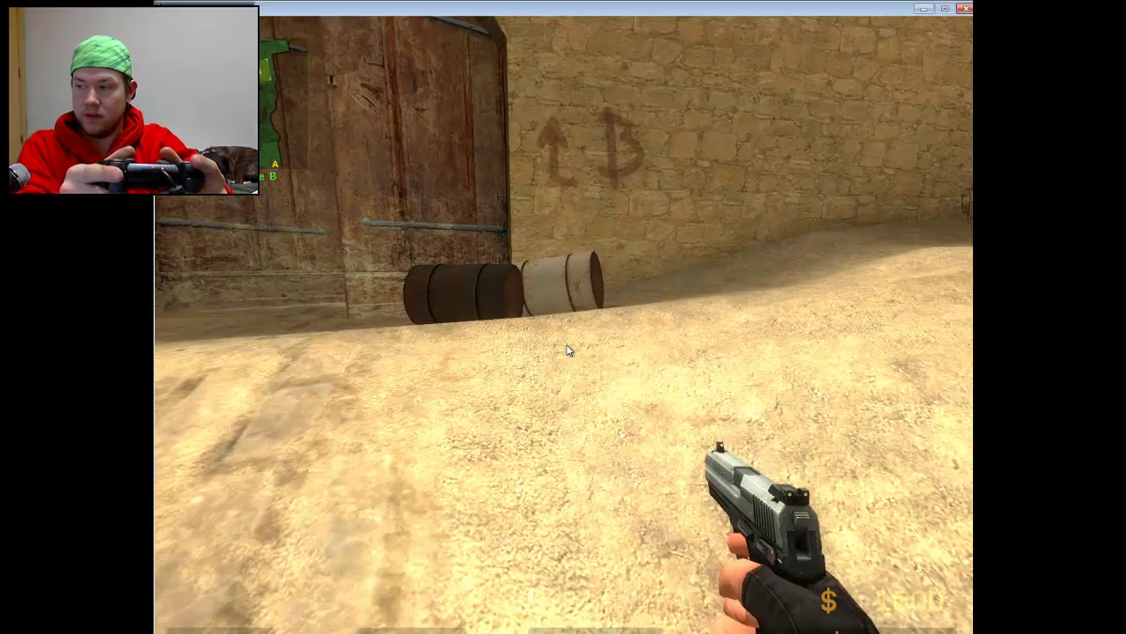
key(w)
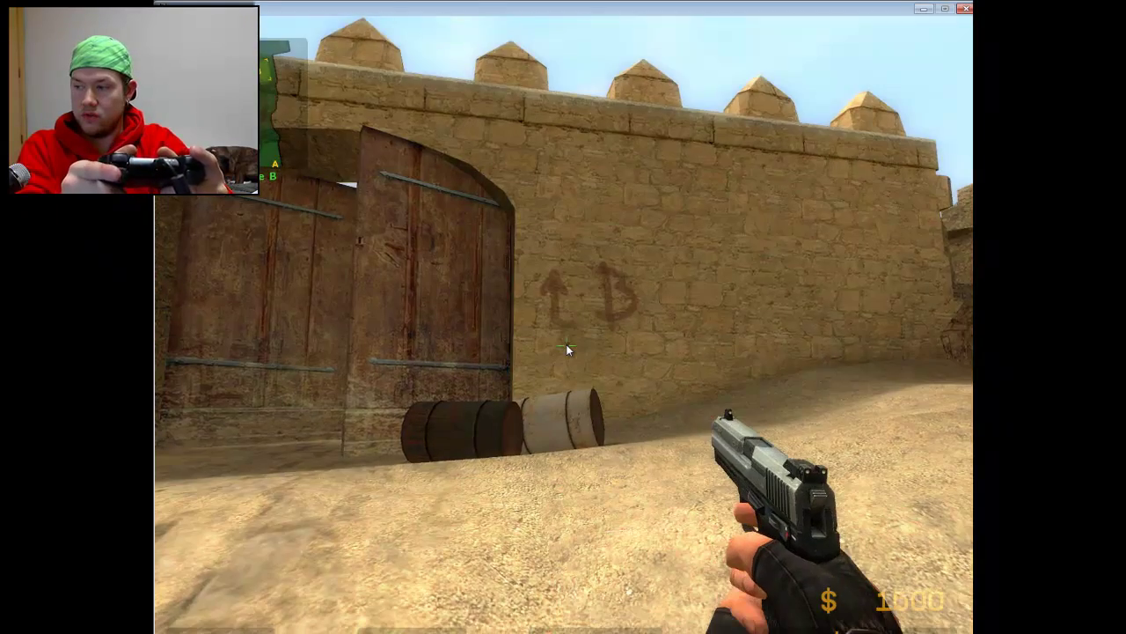
click(567, 349)
click(567, 349)
key(w)
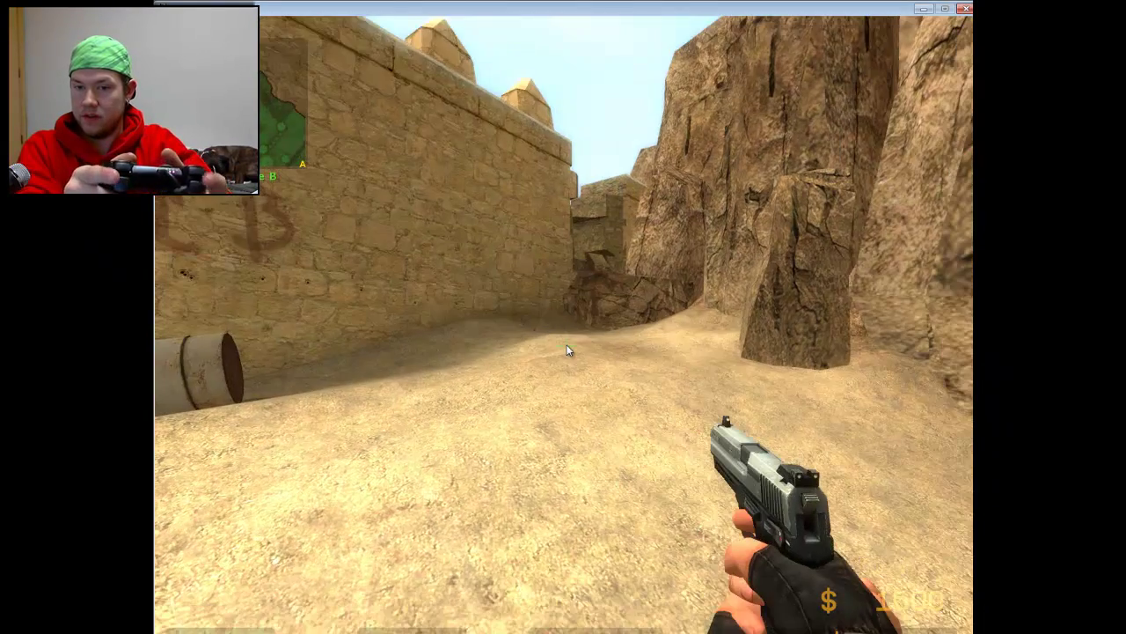
key(ctrl)
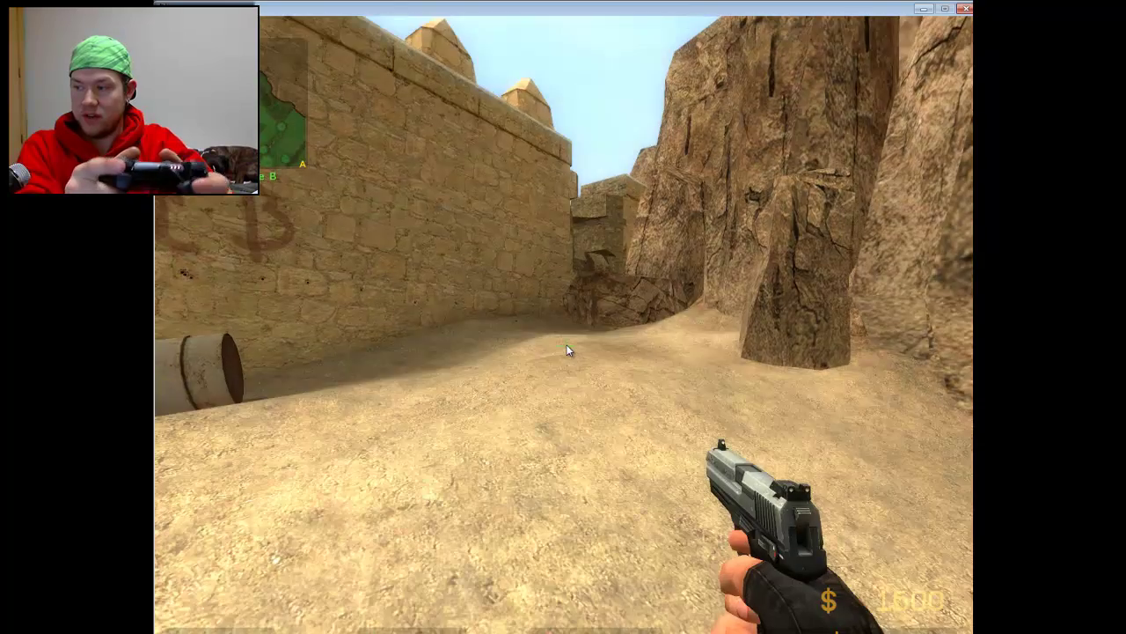
key(ctrl)
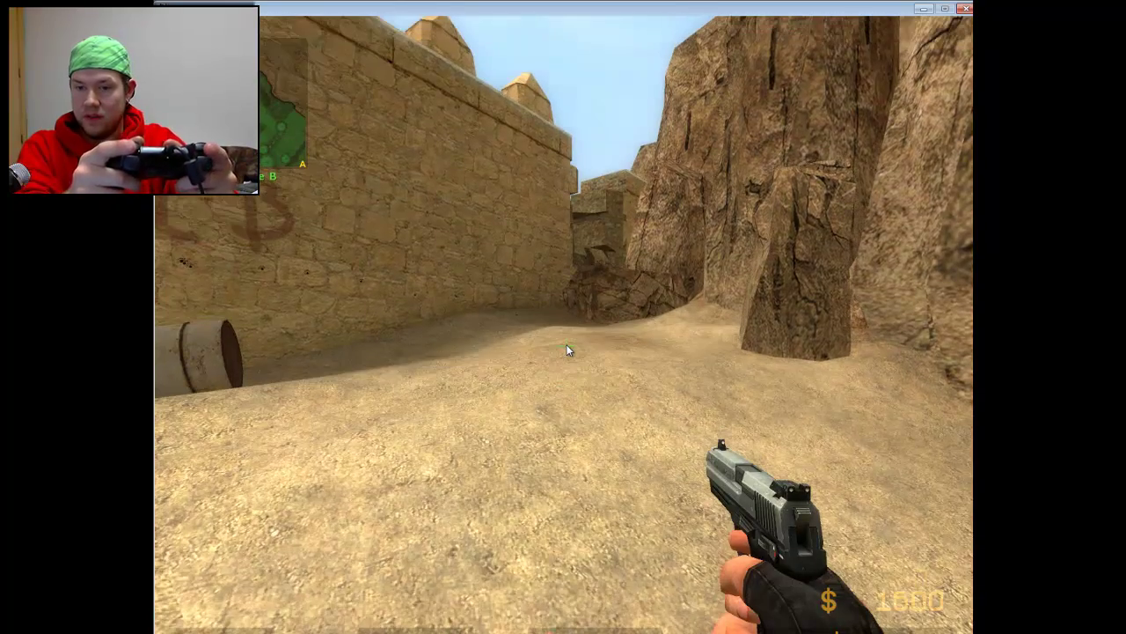
key(ctrl)
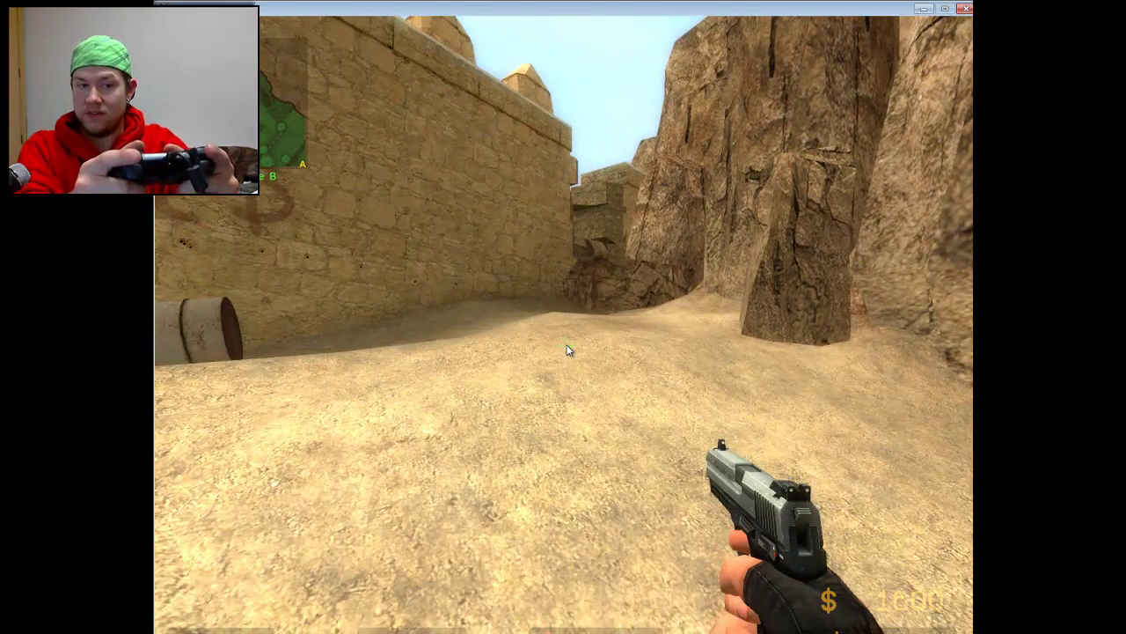
key(w)
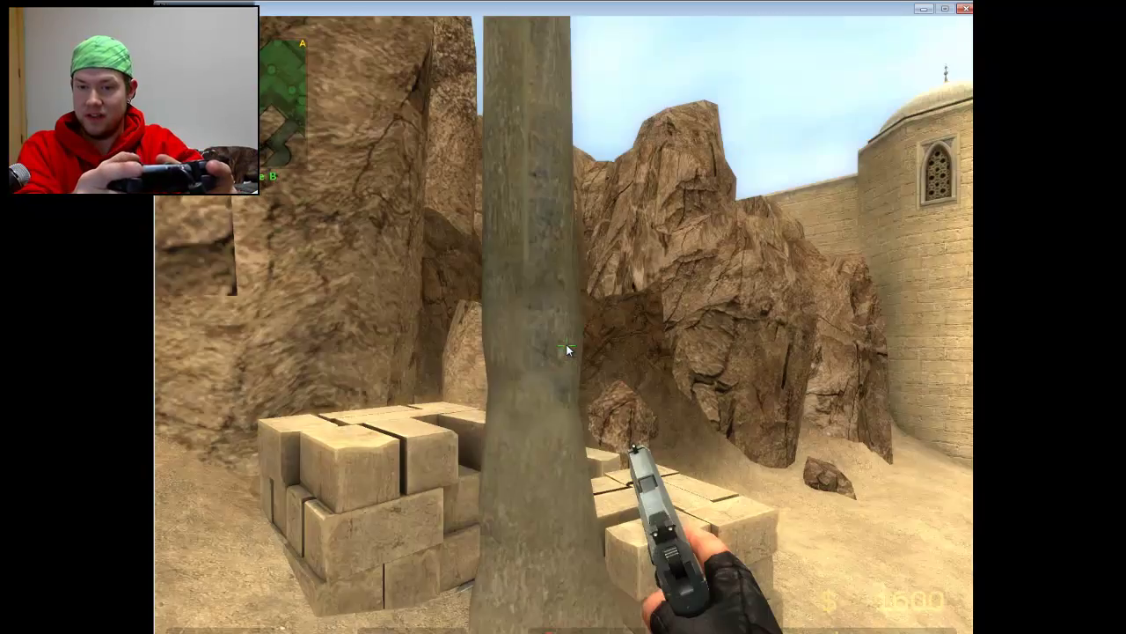
right_click(568, 351)
key(w)
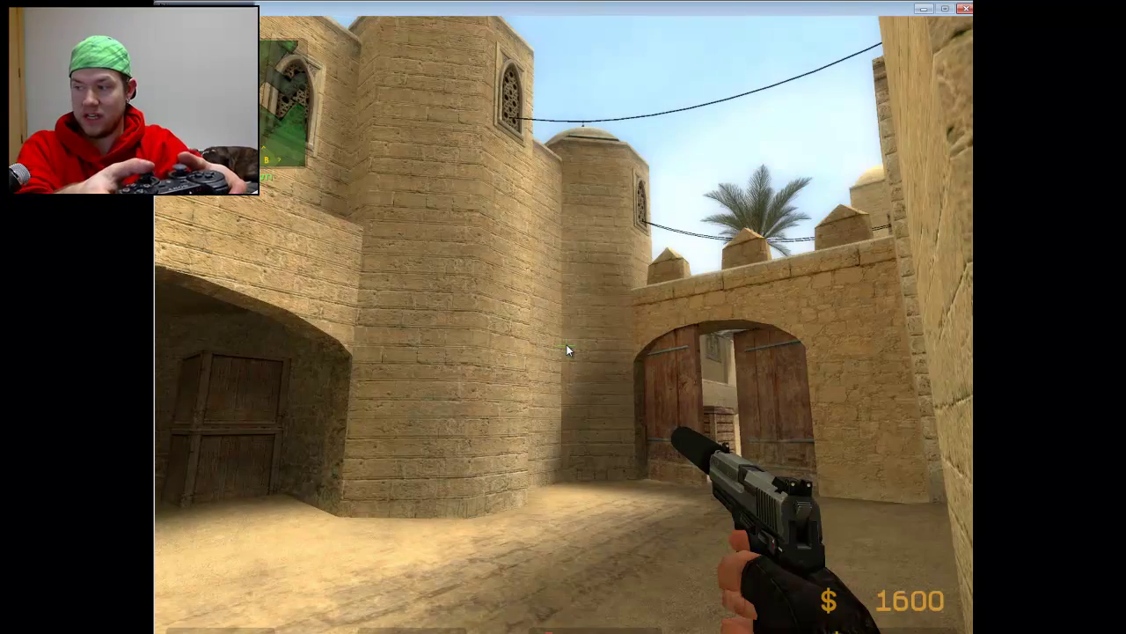
key(w)
key(w)
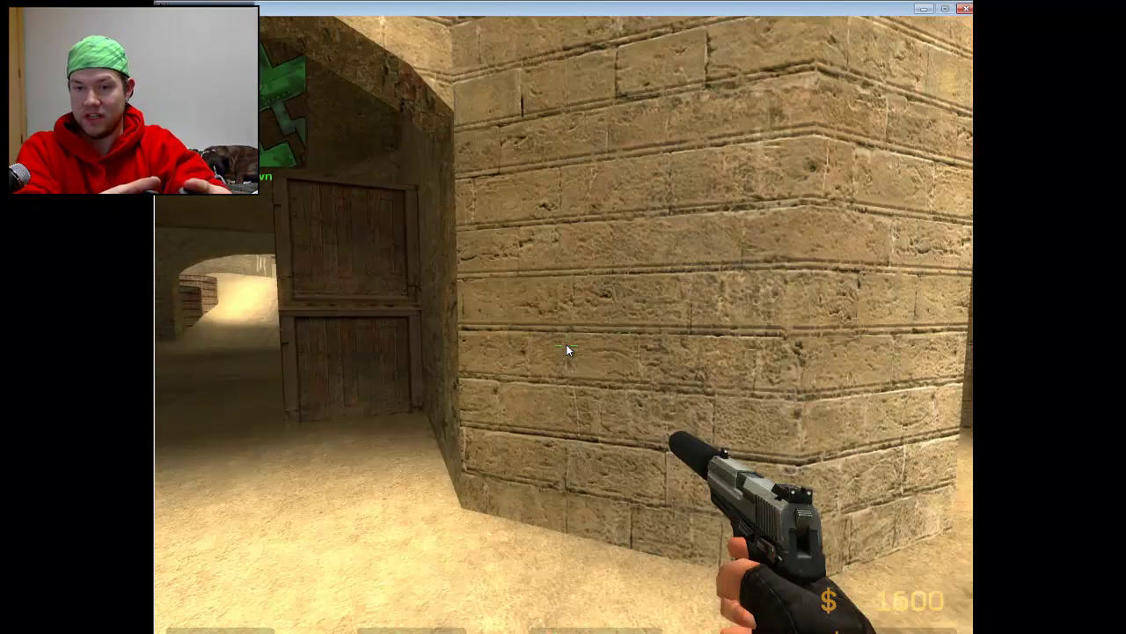
key(3)
key(w)
key(2)
key(3)
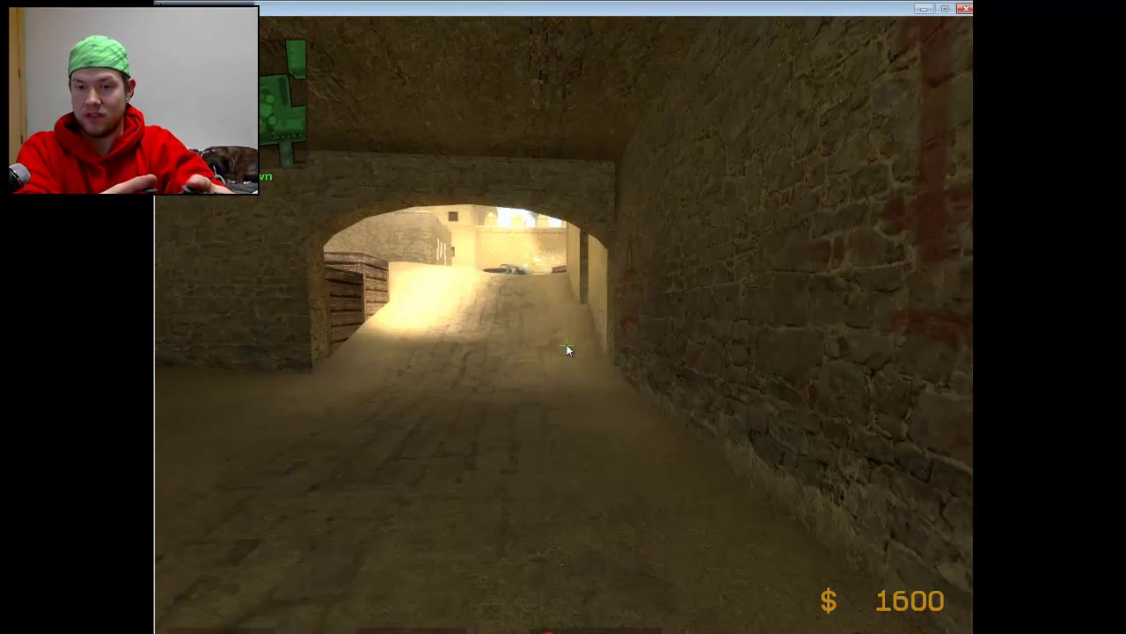
key(w)
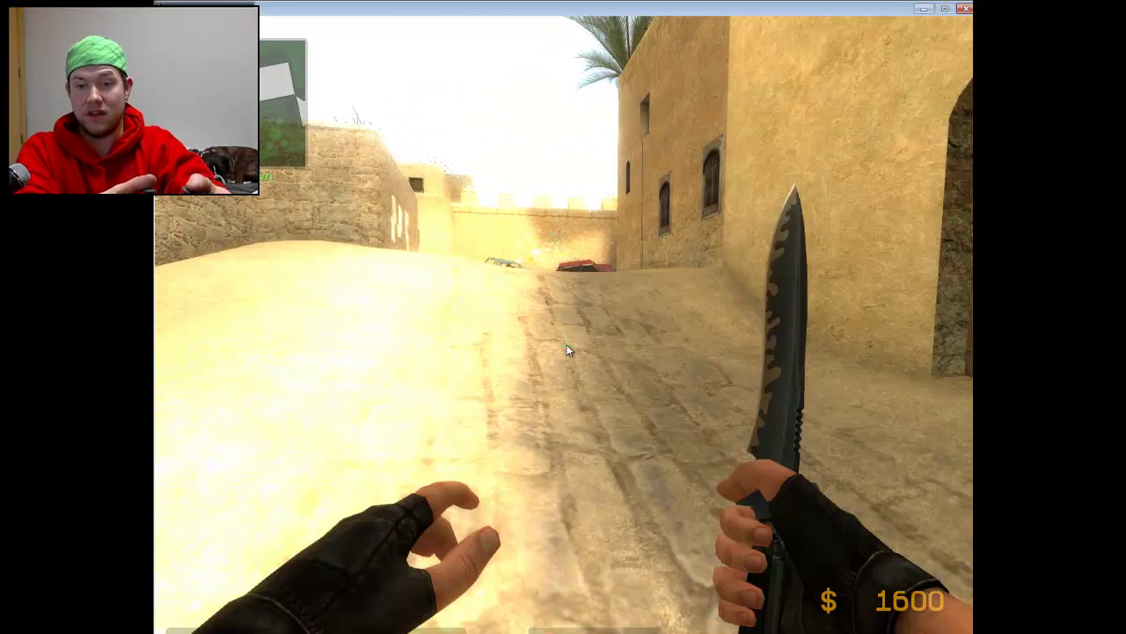
Display the match scoreboard in Counter-Strike: Source.
key(Tab)
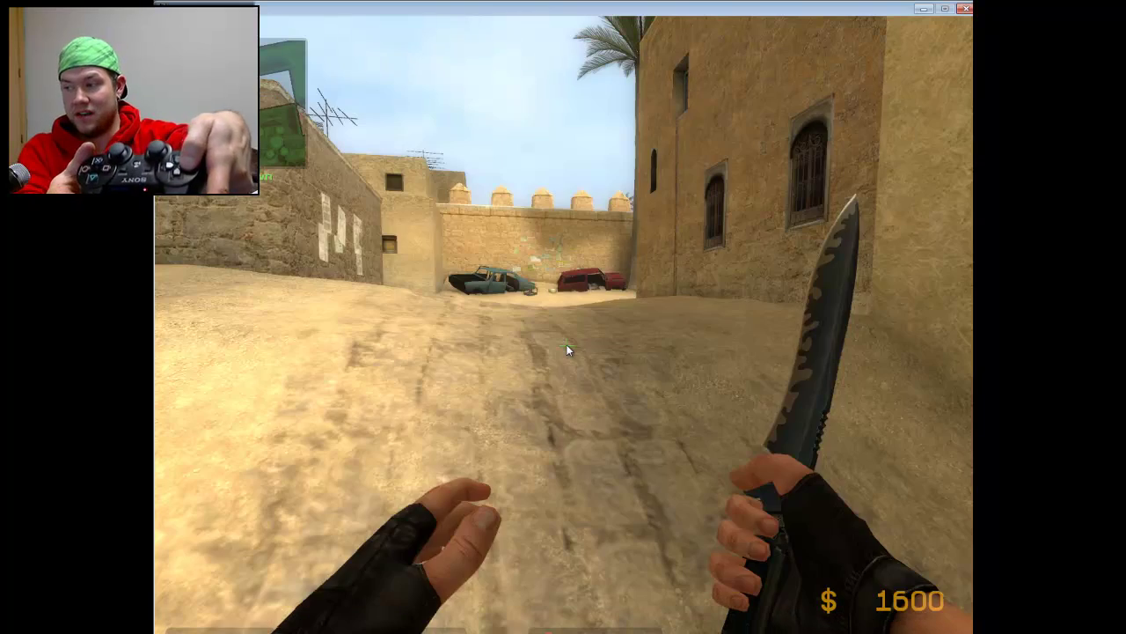
key(Tab)
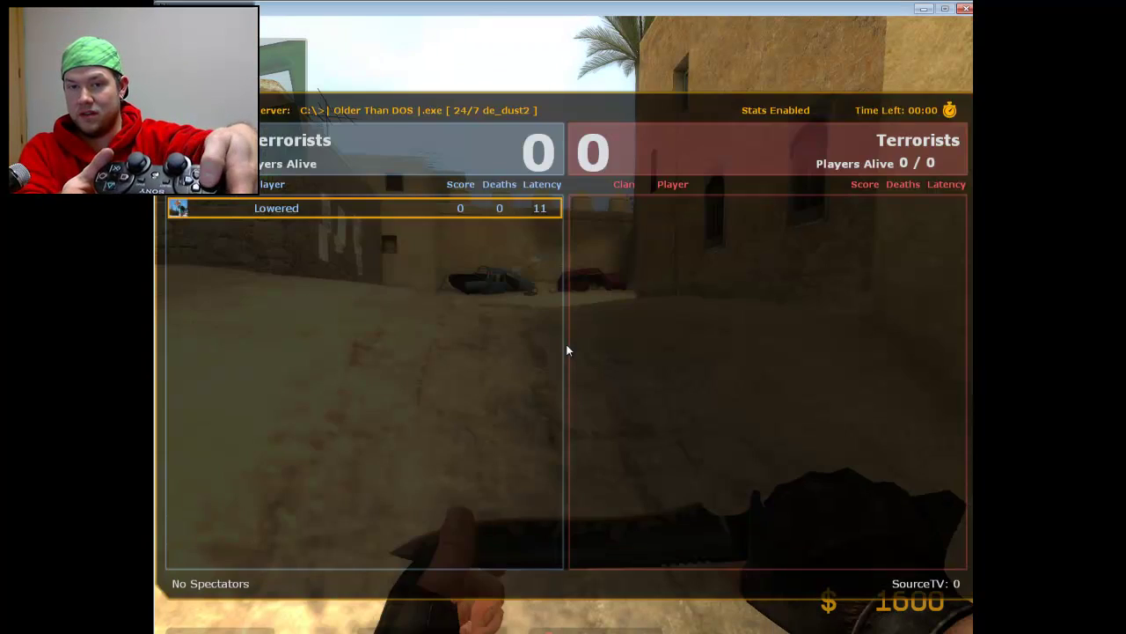
key(w)
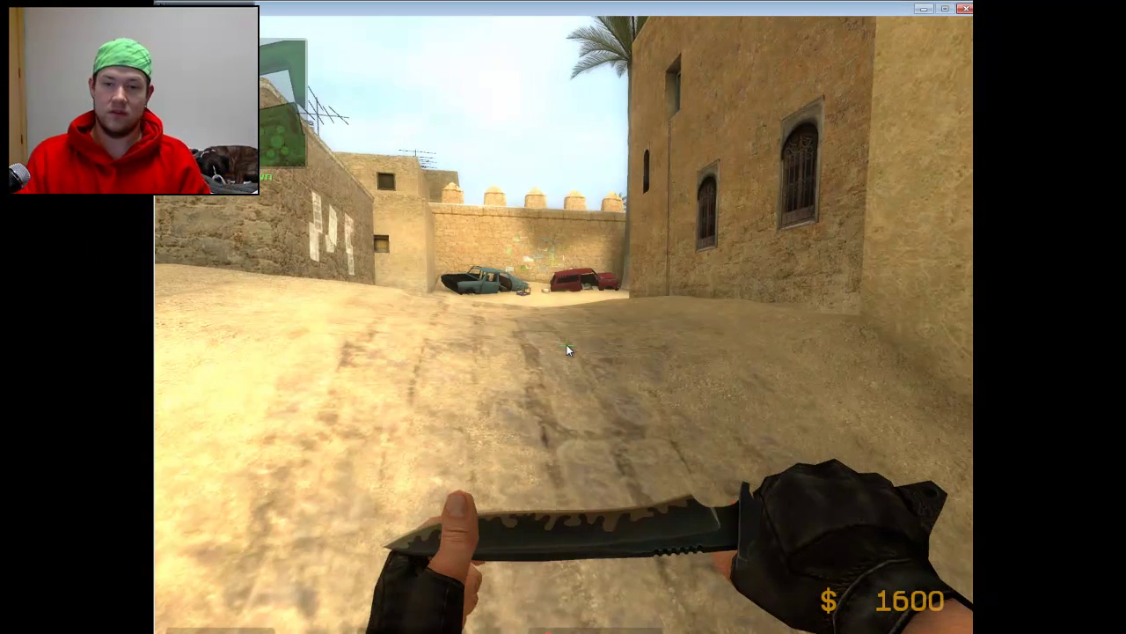
key(w)
key(2)
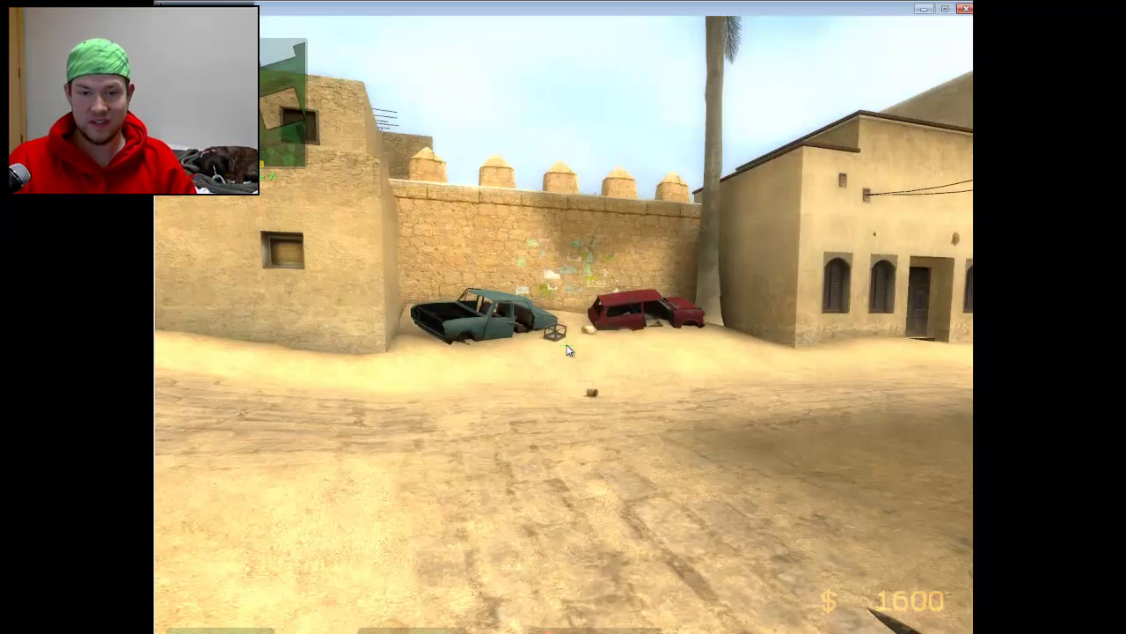
key(w)
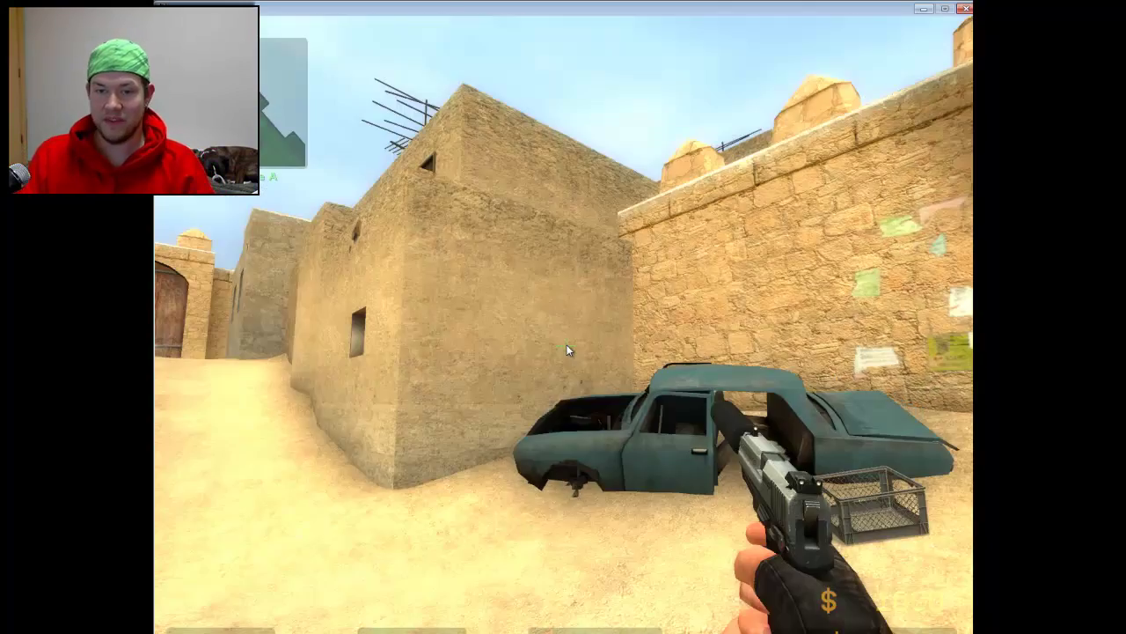
key(w)
right_click(568, 350)
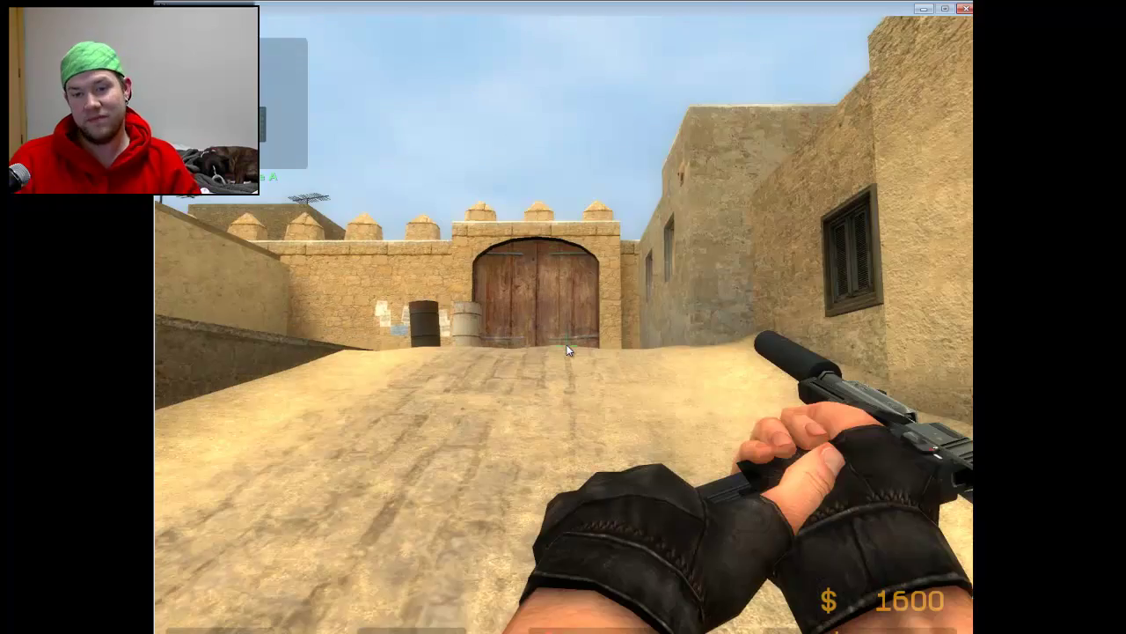
key(w)
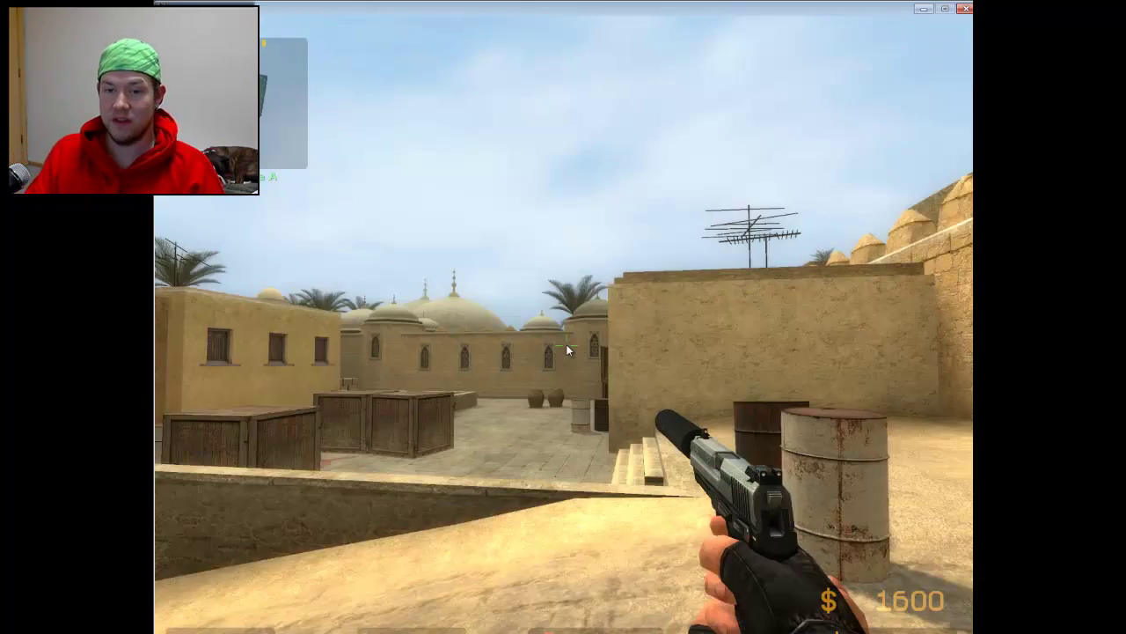
key(d)
key(w)
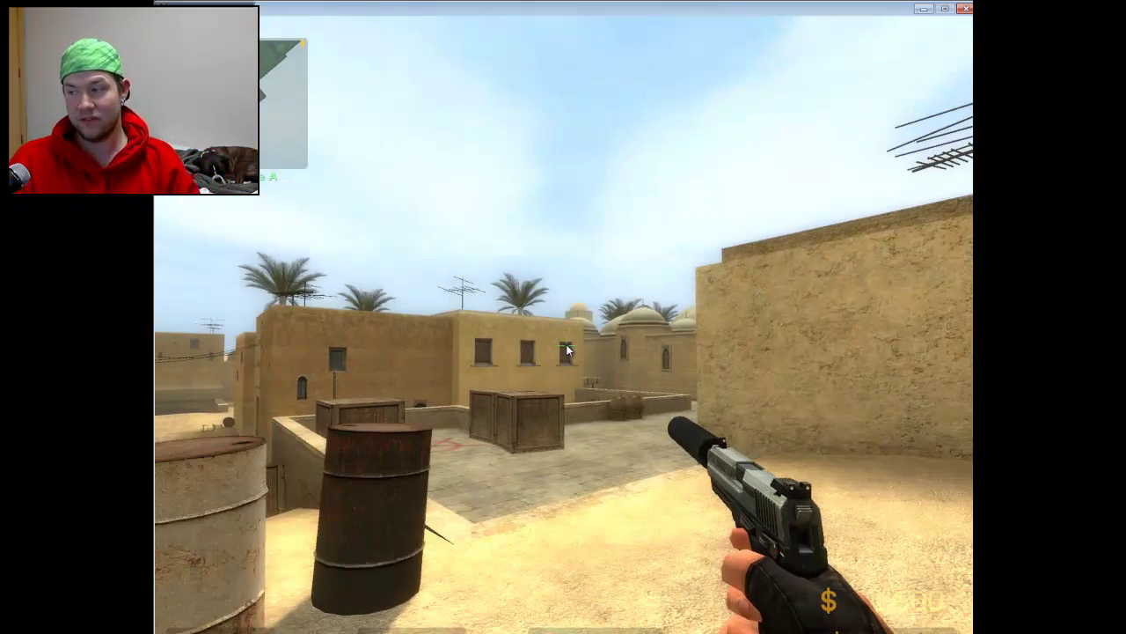
key(w)
key(d)
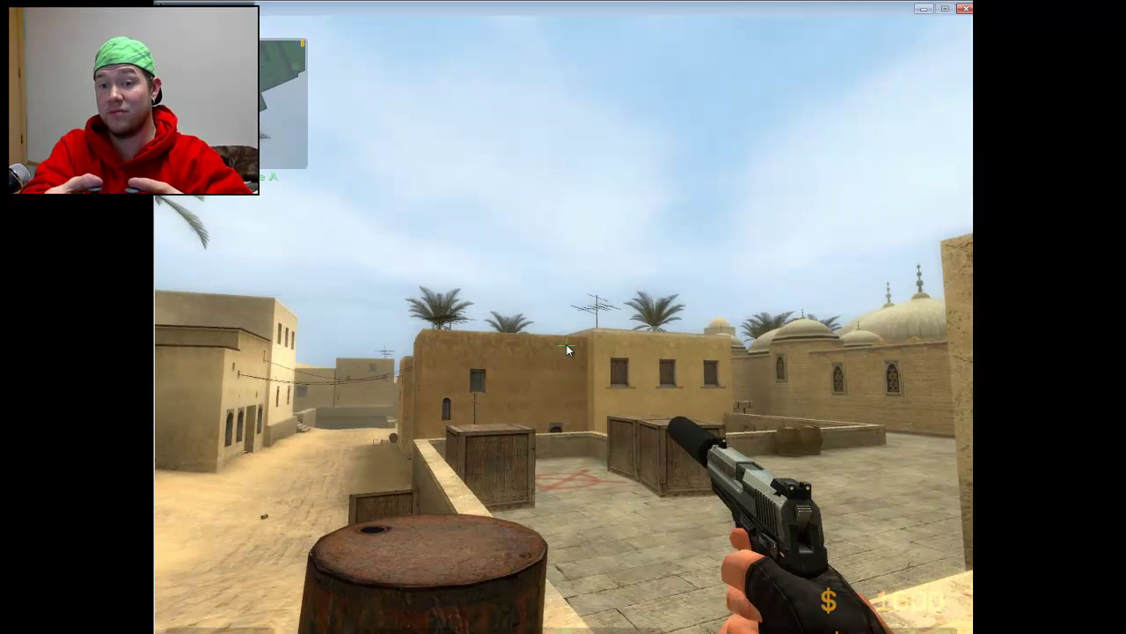
key(s)
key(a)
key(w)
key(w)
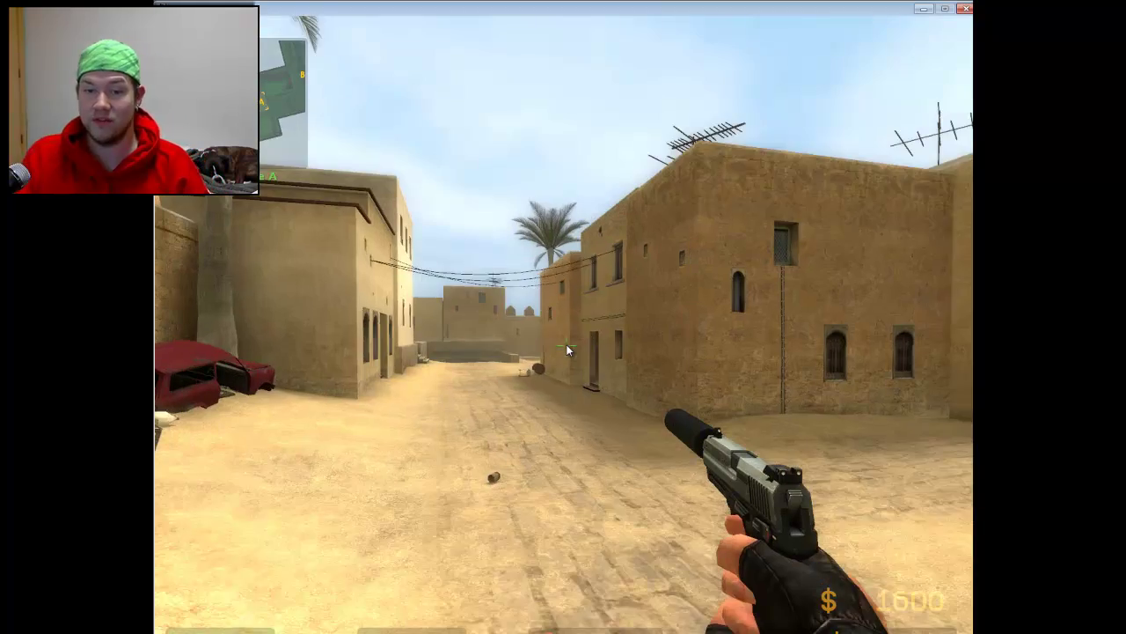
key(w)
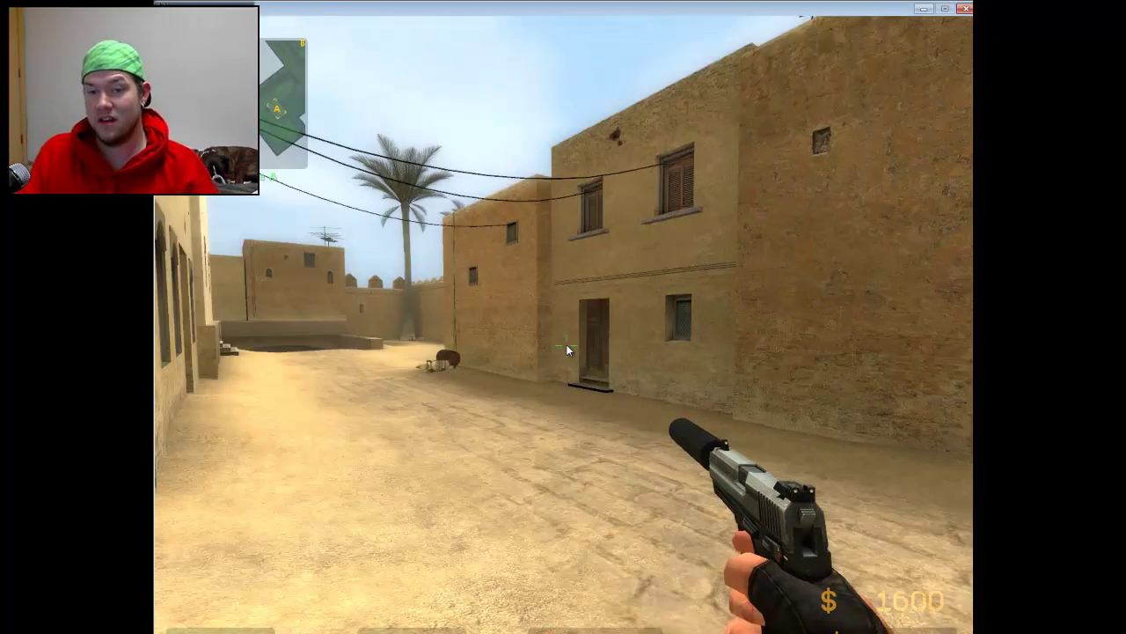
key(w)
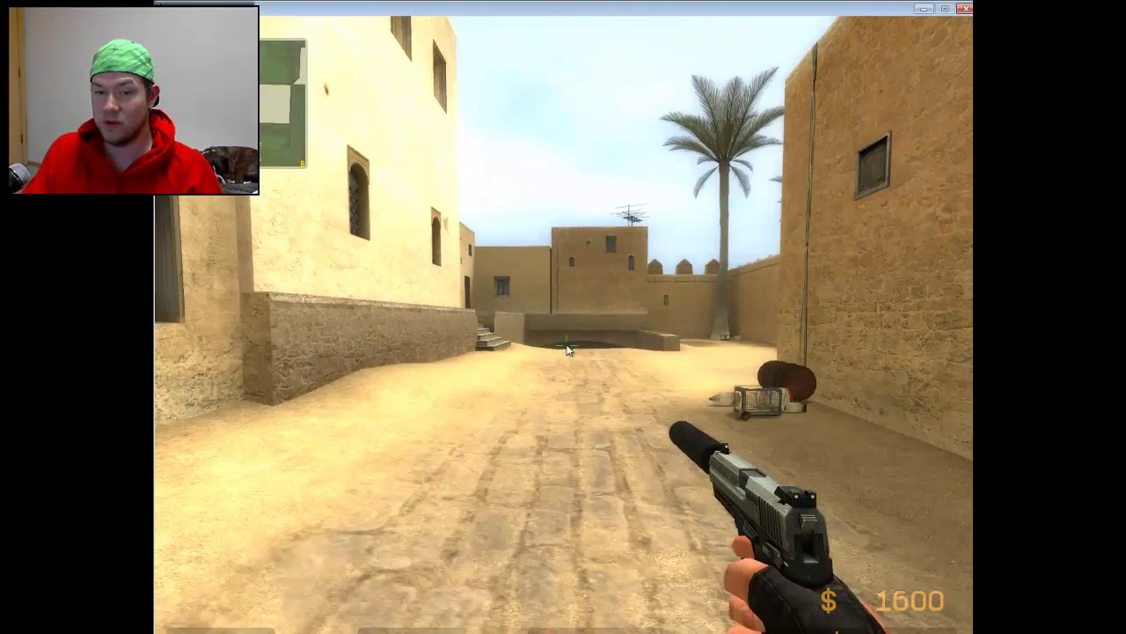
key(w)
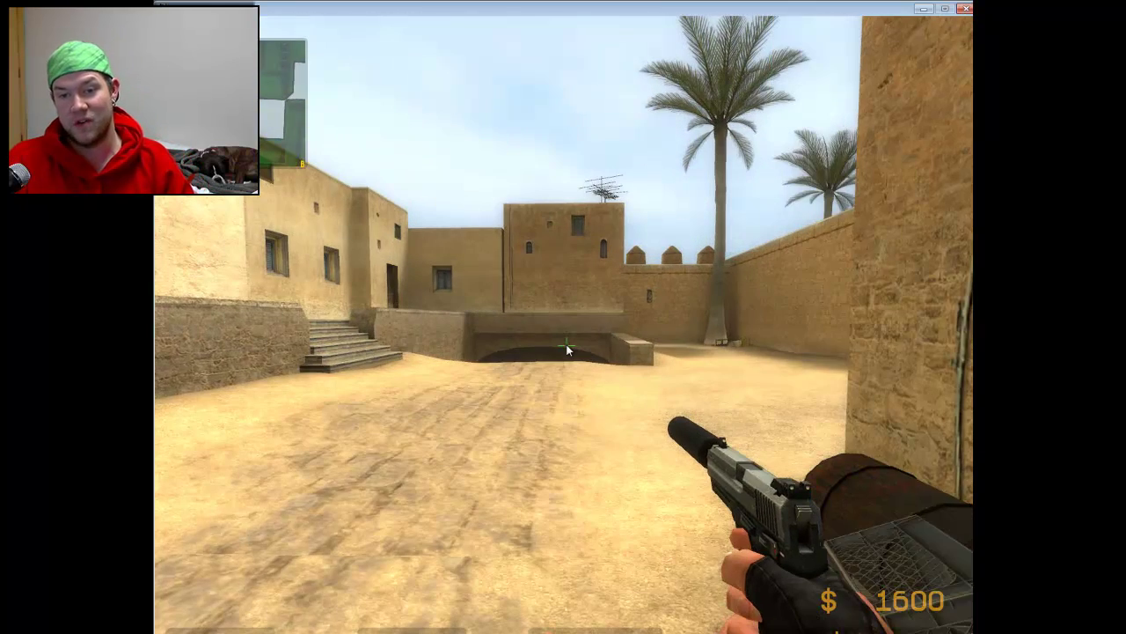